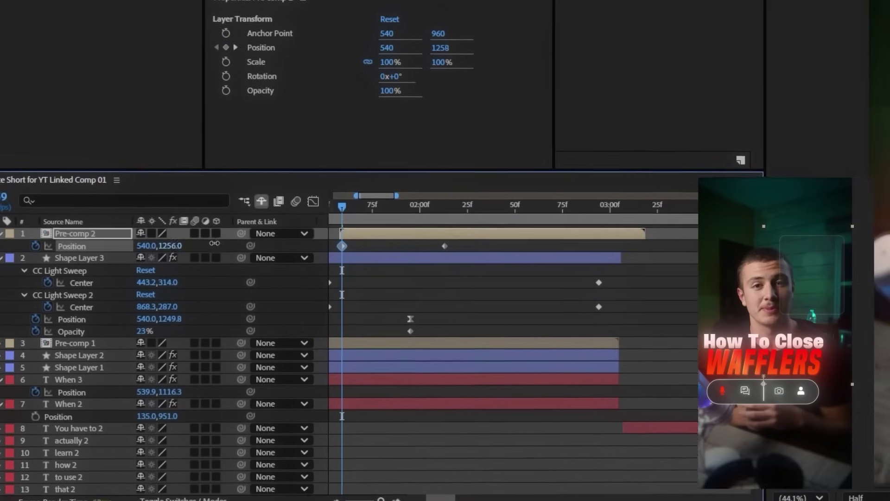
Shape the speed curve of Pre-comp 2's Position animation so it accelerates quickly and eases out smoothly
key(shift+F3)
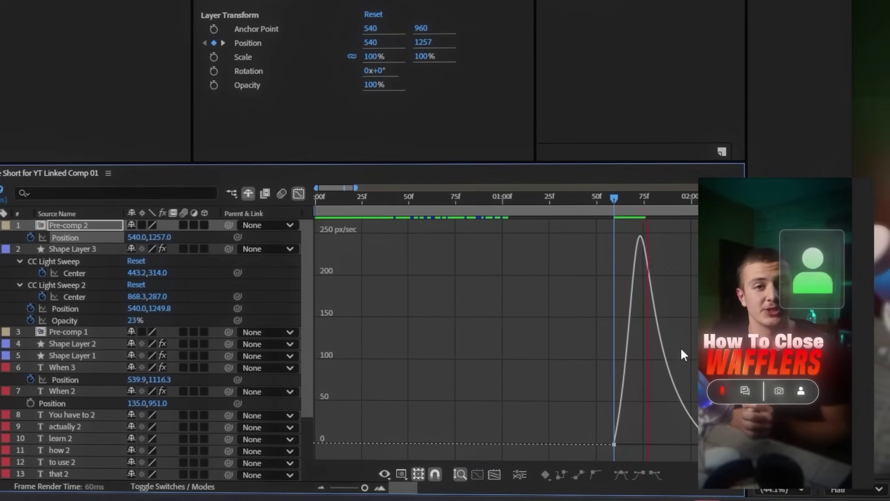
key(shift+F3)
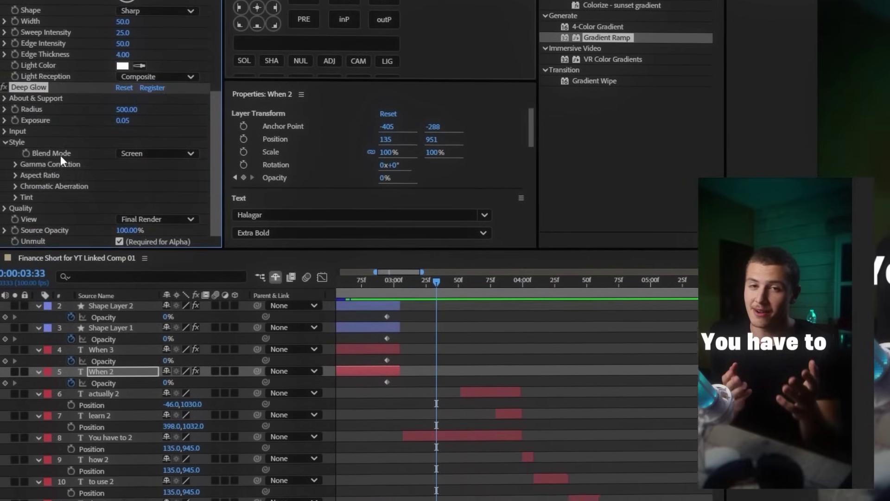
Copy the When 2 layer's styling effects onto the actually 2 text layer and the captions that follow
click(465, 399)
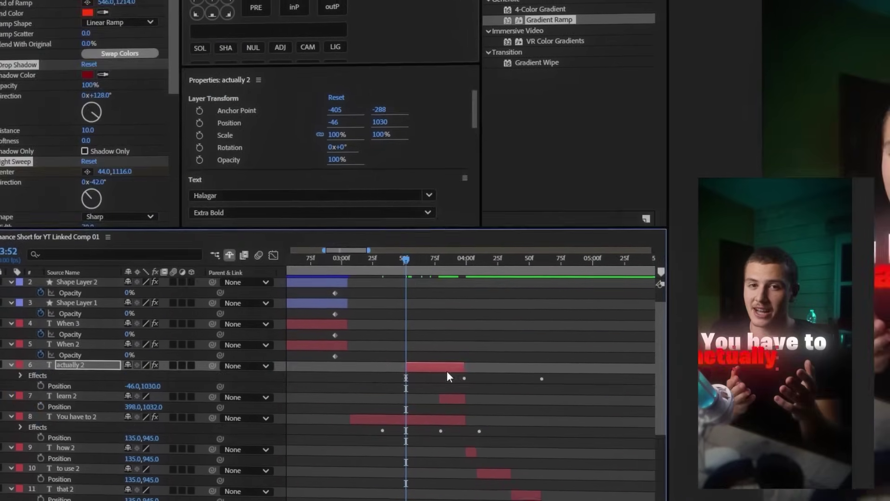
click(478, 485)
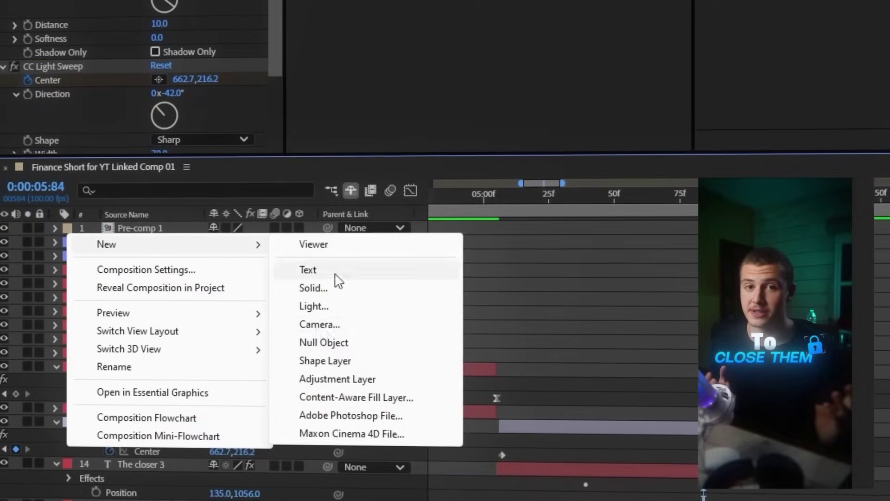
Add an adjustment layer with the Transform effect and keyframe its Position and Scale, starting the Scale at 120
click(334, 378)
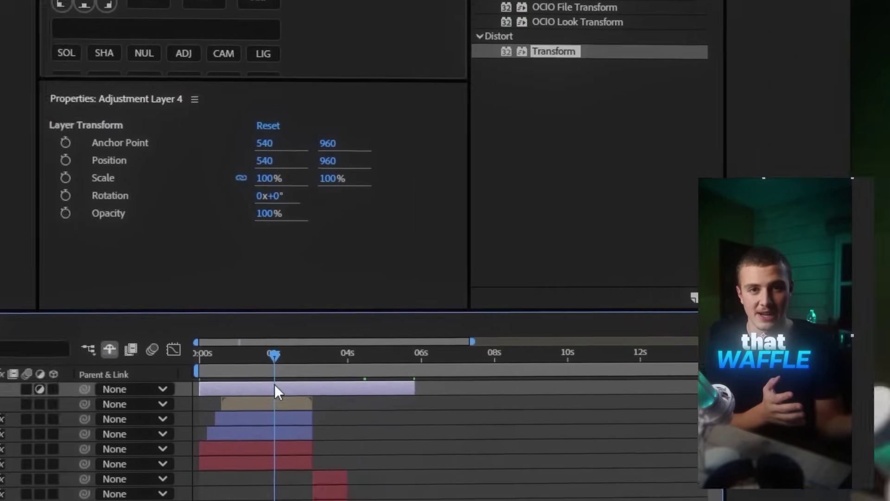
click(402, 207)
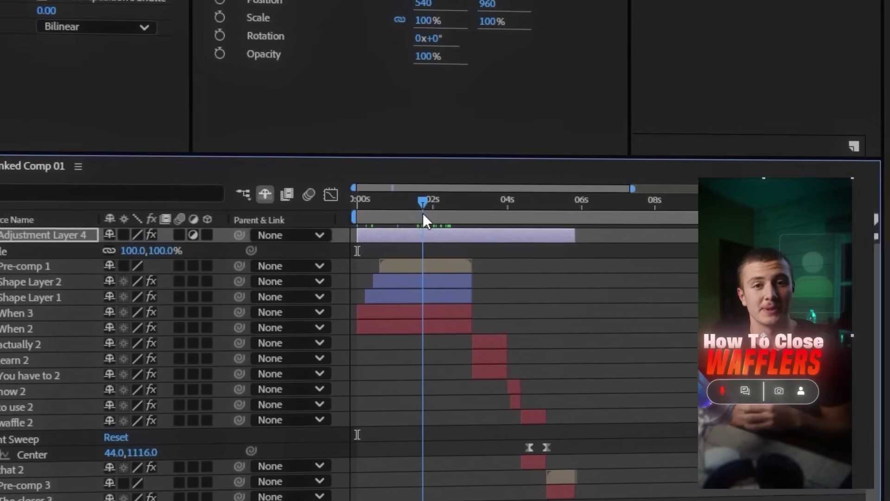
key(u)
drag(372, 252, 348, 287)
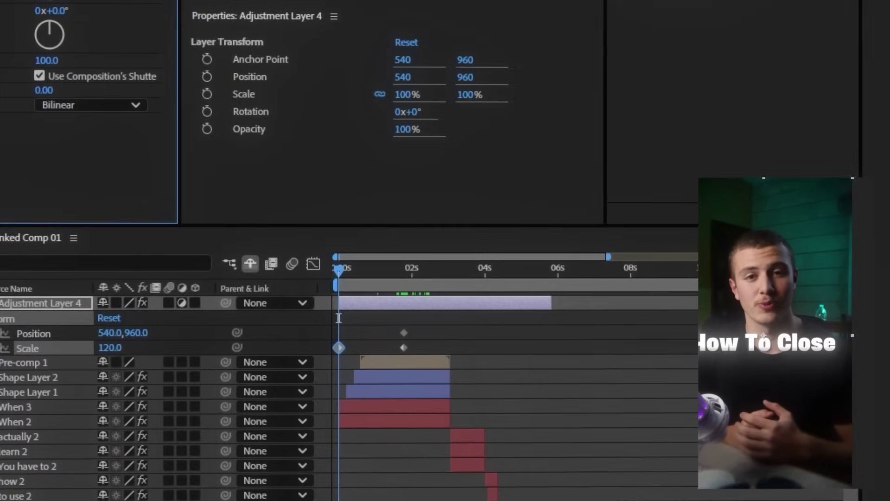
click(529, 491)
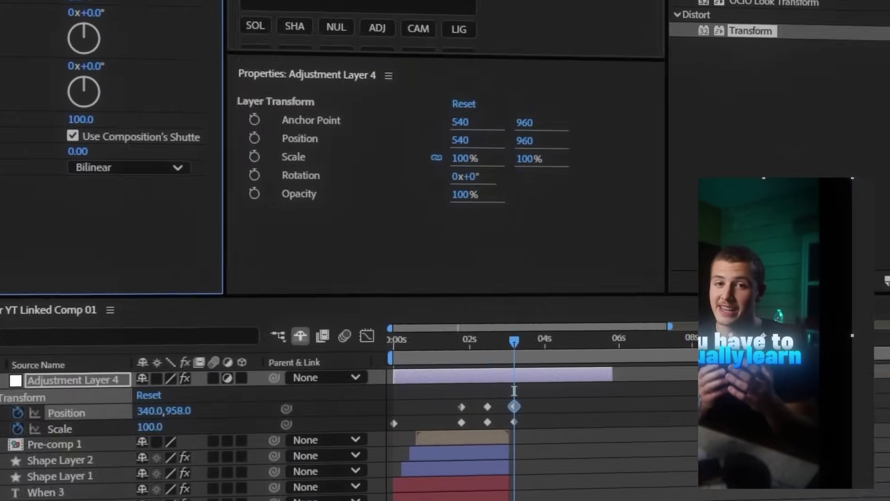
Apply Easy Ease to the Transform effect's Scale keyframes and reshape their speed curve
key(shift+F3)
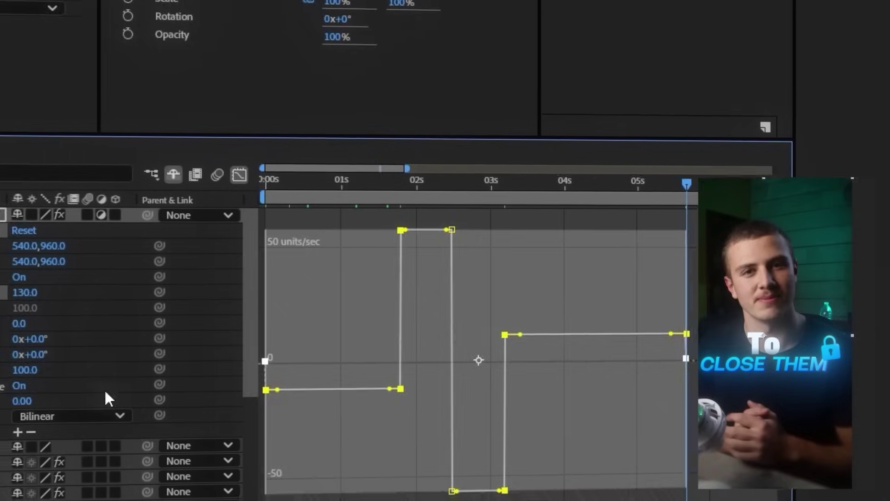
key(F9)
drag(451, 361, 444, 383)
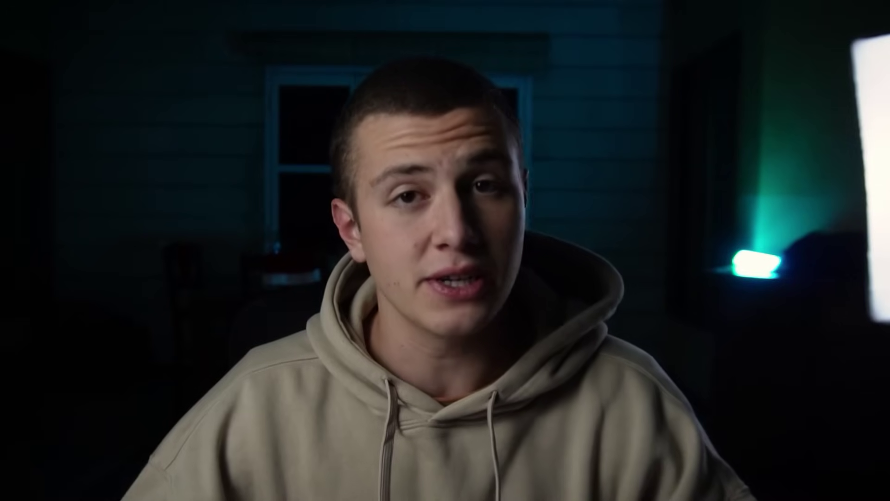
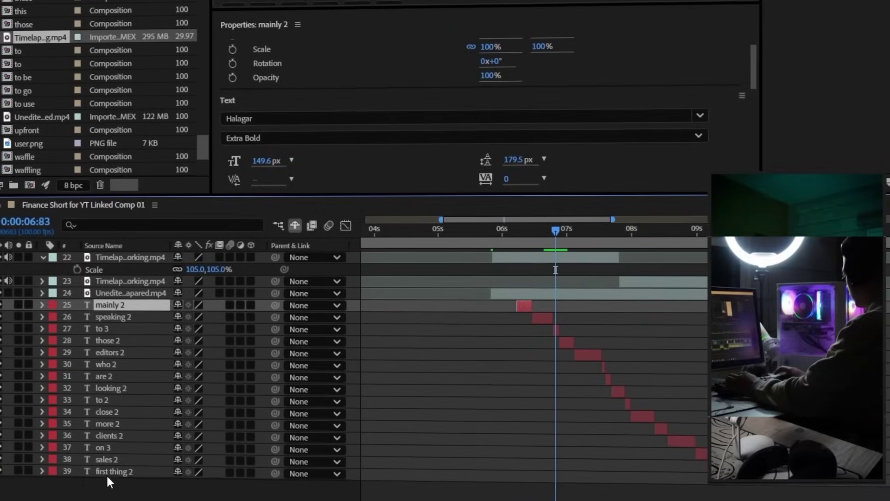
Clear the caption layers from mainly 2 through first thing 2 out of the timeline
shift+click(119, 471)
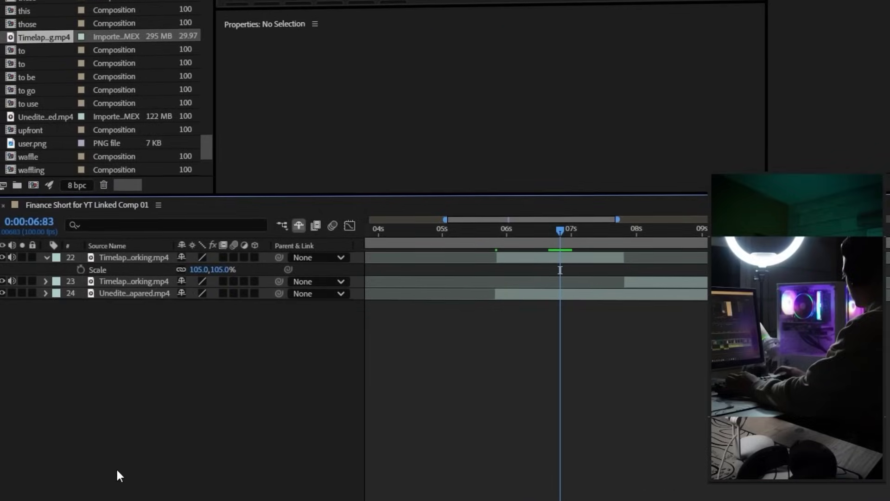
Add a dark gray solid behind the timelapse clips and give it a radial Gradient Ramp
right_click(509, 331)
mouse_move(637, 338)
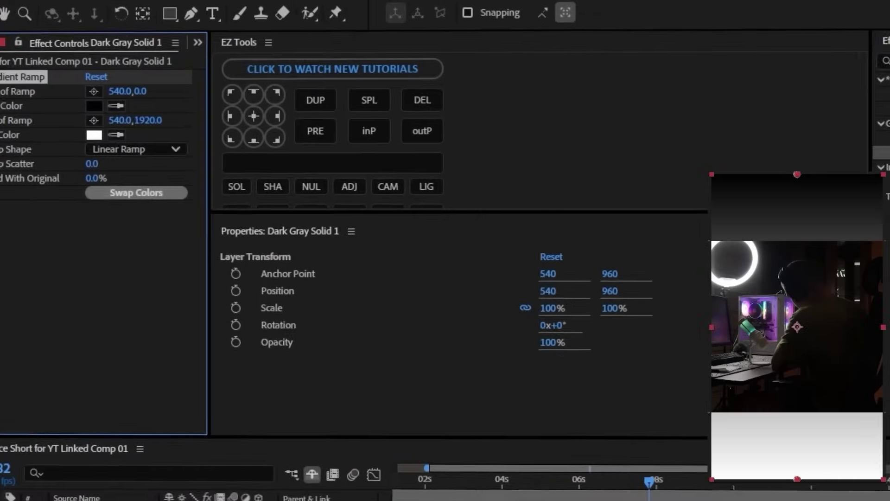
click(134, 149)
click(146, 183)
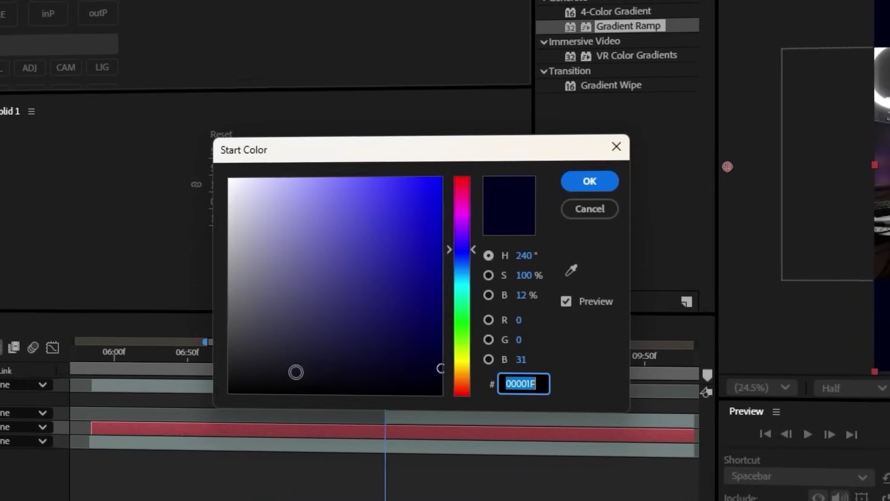
Set the ramp's start color to dark navy 00001F and its end color to near-black blue 000008
click(376, 368)
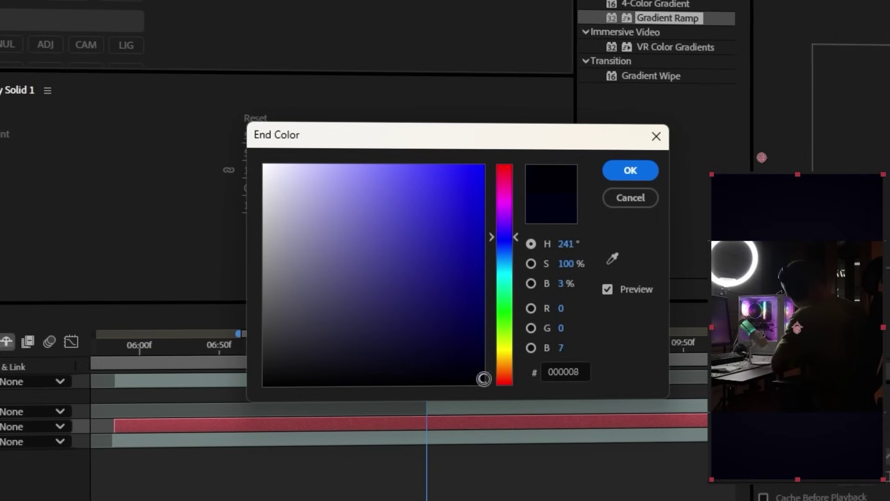
click(484, 381)
click(630, 170)
Scale both timelapse clips to 97% so they sit inside the frame, and deselect the layers
click(337, 381)
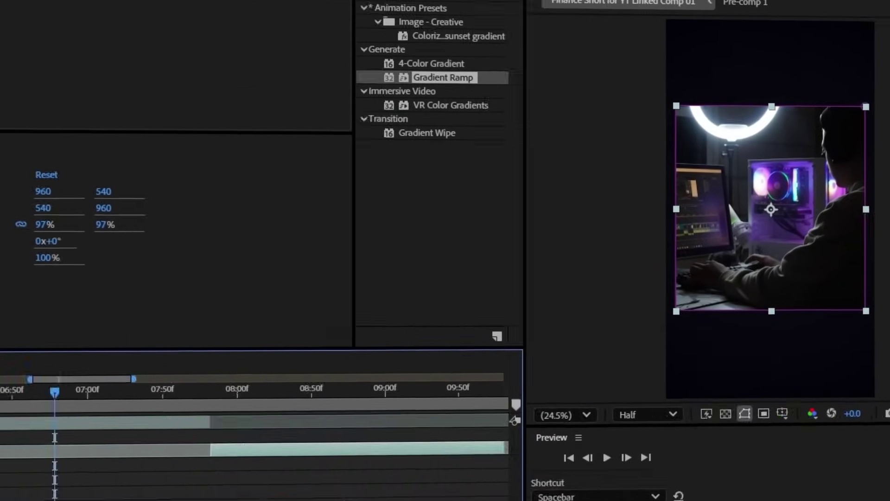
key(F2)
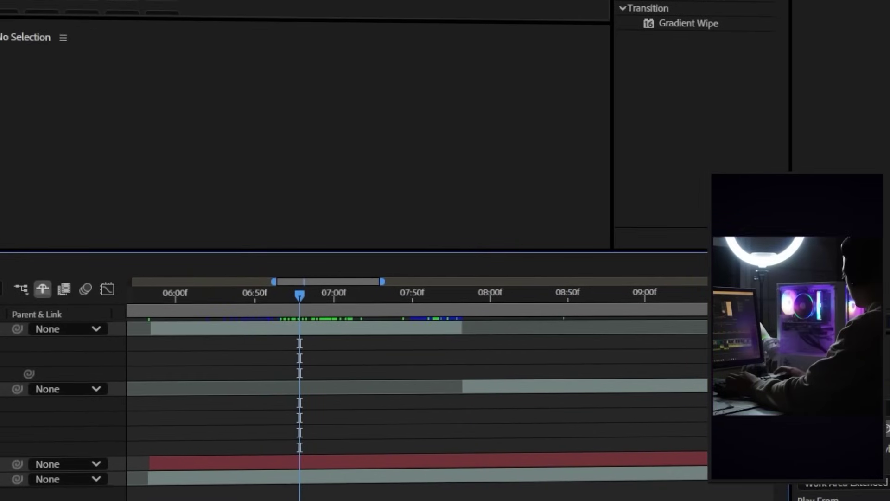
Create an adjustment layer above the timelapse clips and apply Deep Glow and Gaussian Blur to it
right_click(241, 163)
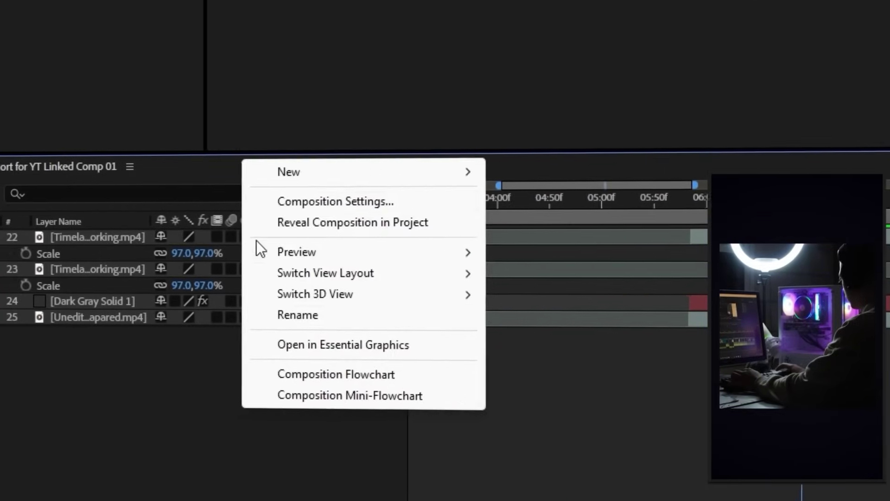
mouse_move(301, 183)
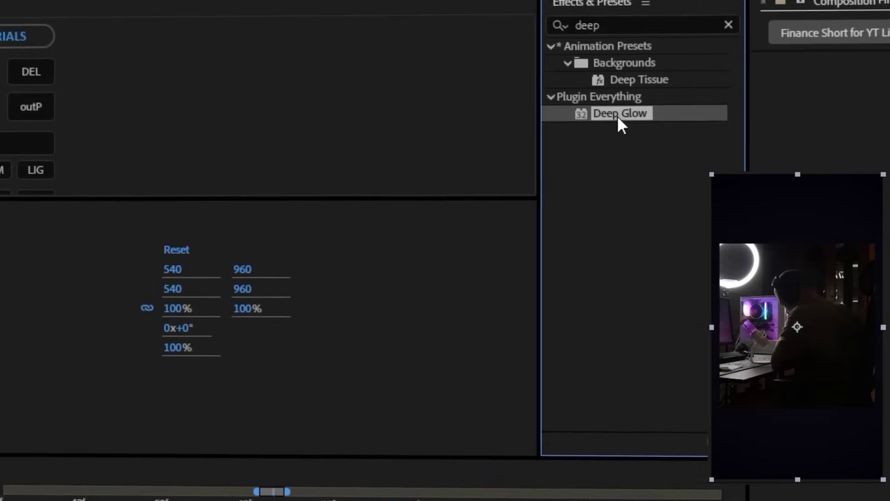
drag(616, 122, 492, 263)
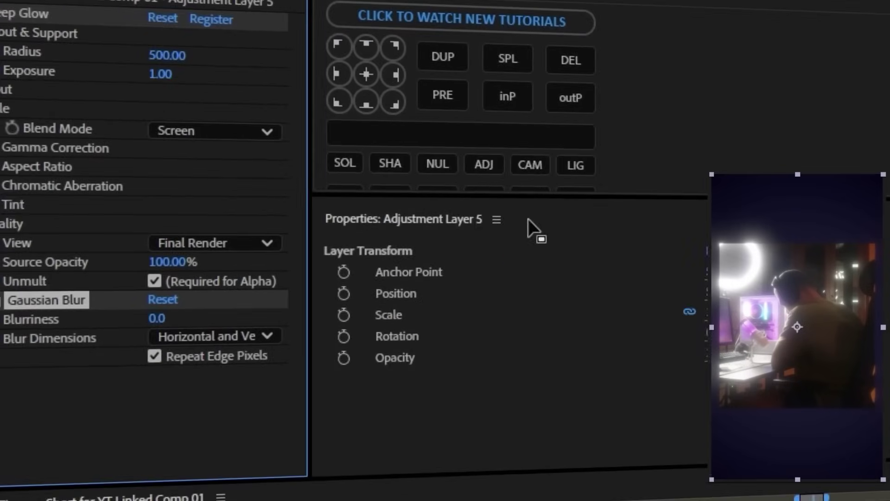
Set the Gaussian Blur's blurriness to 40
click(157, 318)
text(40)
key(Return)
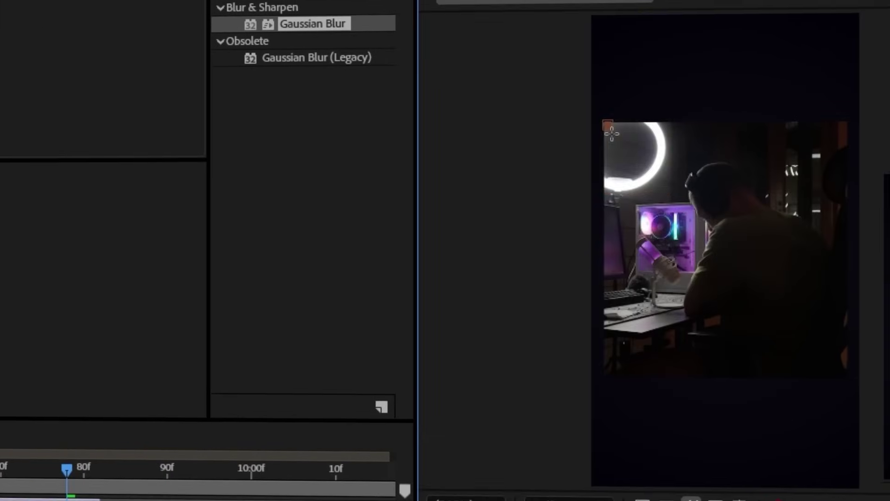
Draw a rectangular mask around the timelapse footage on the adjustment layer and invert it
drag(732, 244, 862, 390)
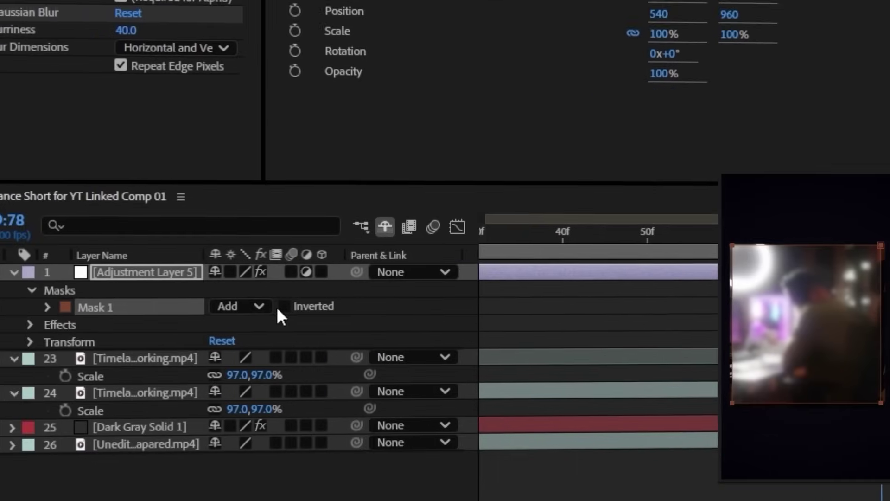
click(283, 306)
Set the adjustment layer's Deep Glow to radius 363 and exposure 0.2
click(191, 132)
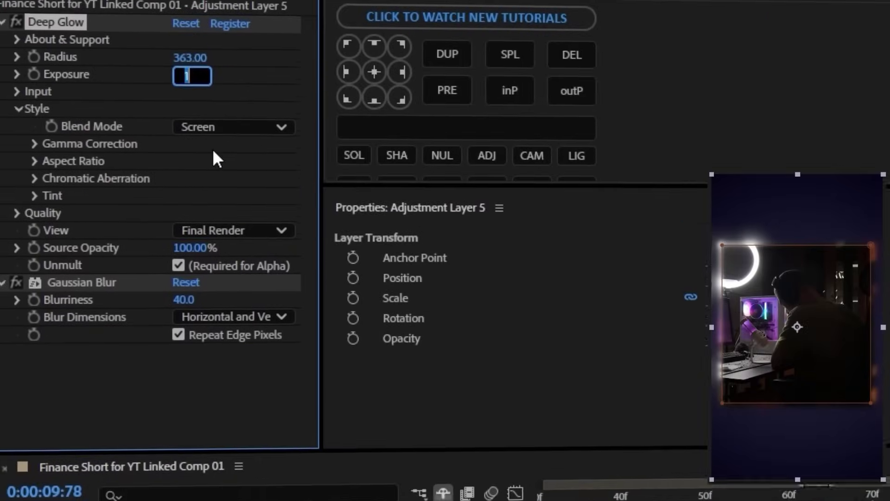
text(0.2)
key(Return)
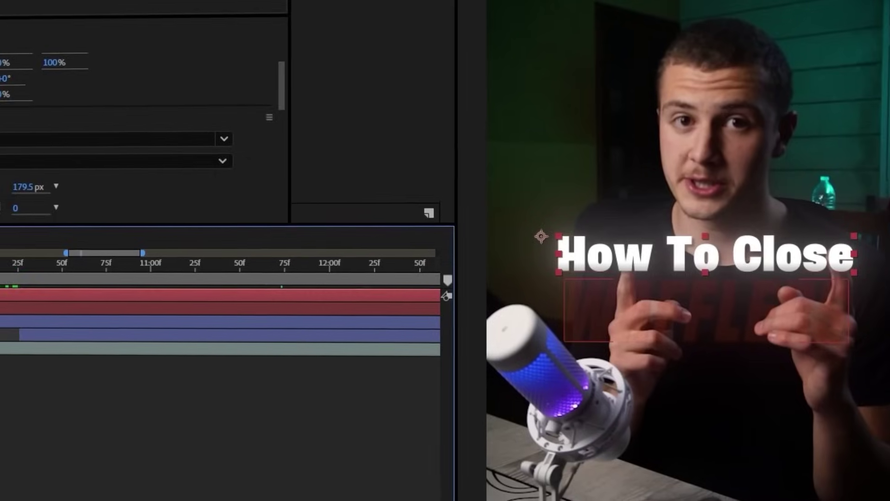
Replace the "How To Close" caption text with "Do Not Use"
key(ctrl+a)
text(Do No)
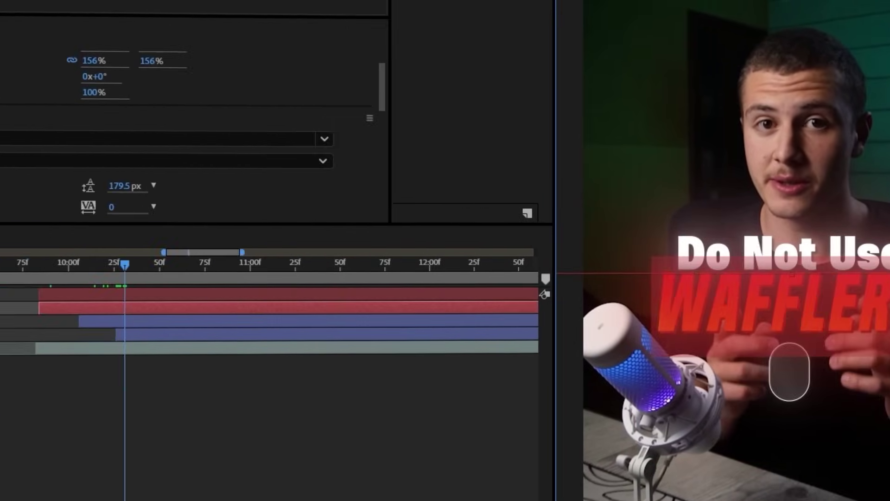
text(s)
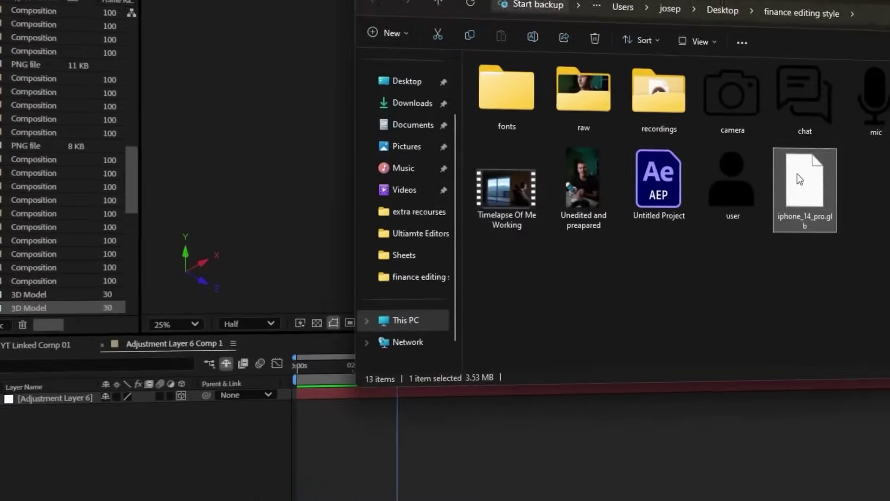
Add the iphone_14_pro.glb model to the Adjustment Layer 6 composition at comp size and open the 3D renderer options
drag(795, 199, 88, 461)
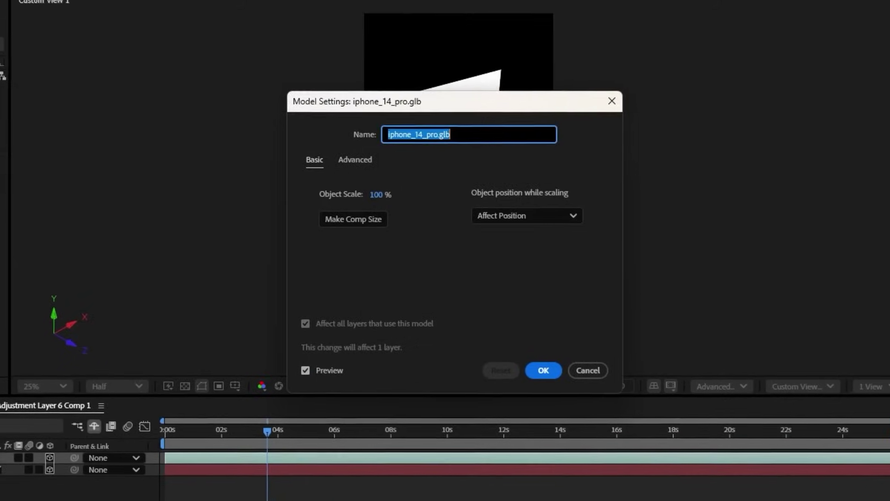
click(353, 219)
click(544, 370)
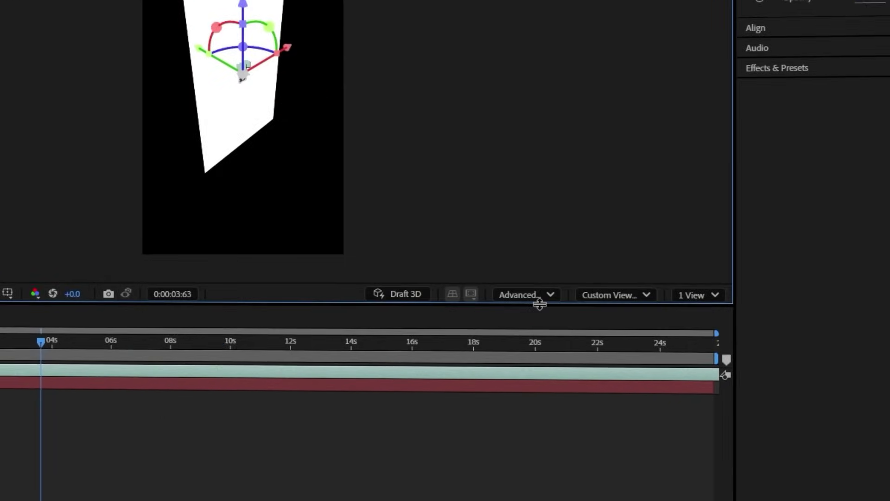
click(536, 297)
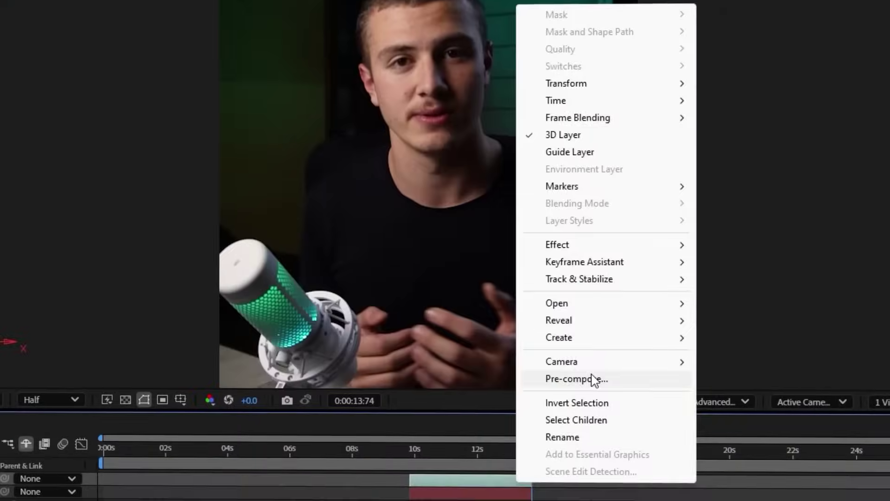
Pre-compose the iPhone model layer
click(590, 378)
click(525, 360)
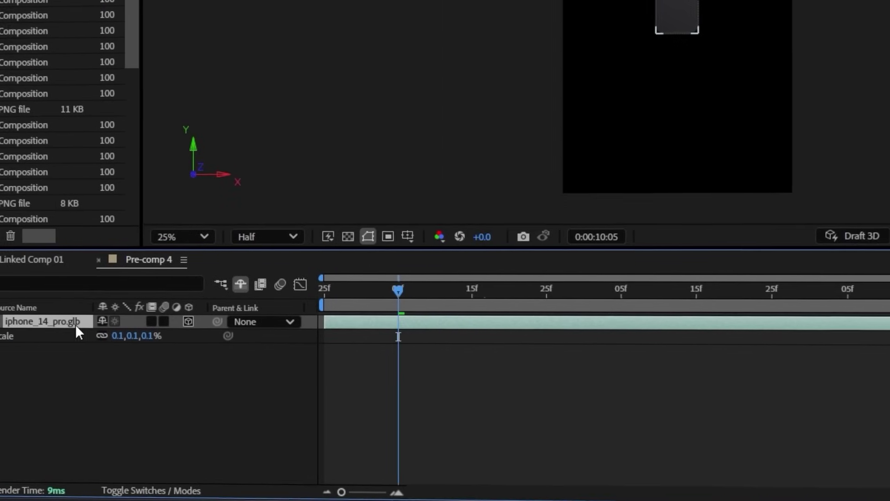
Rotate the iPhone model inside its pre-comp and animate its Position with a keyframe at 0:00:10:25
key(r)
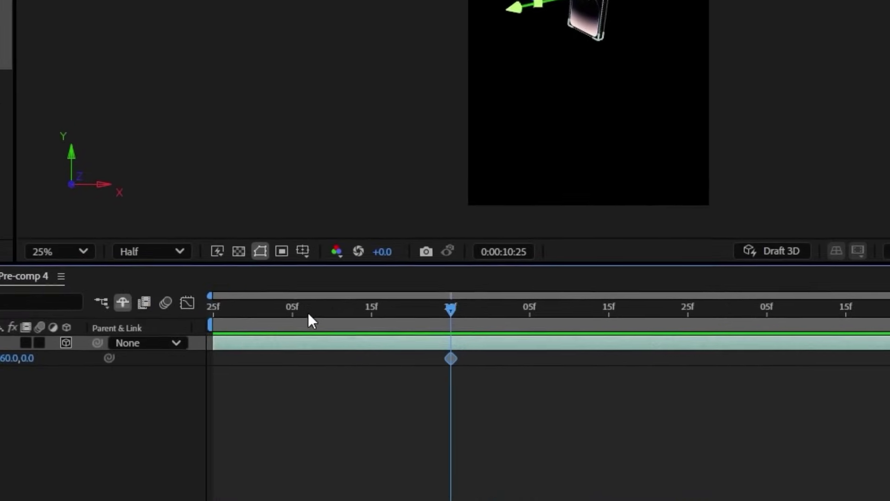
key(Home)
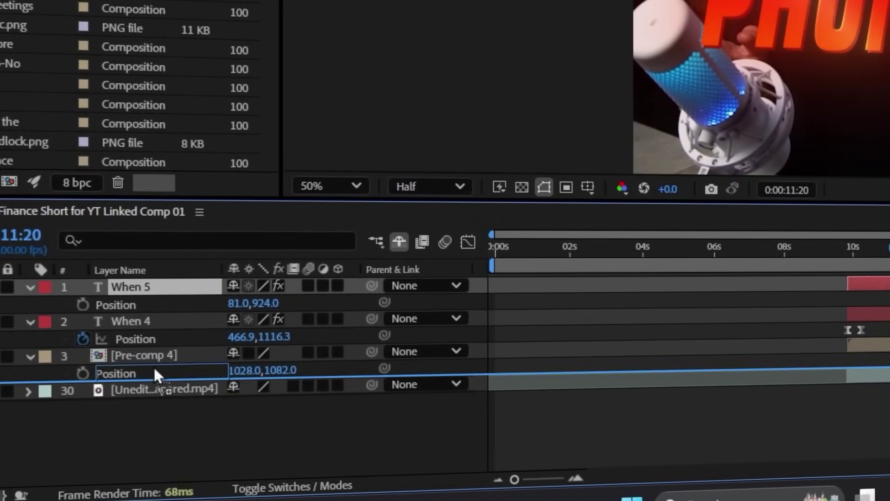
Move the When 5 text layer below the phone pre-comp in the layer stack
drag(154, 370, 152, 371)
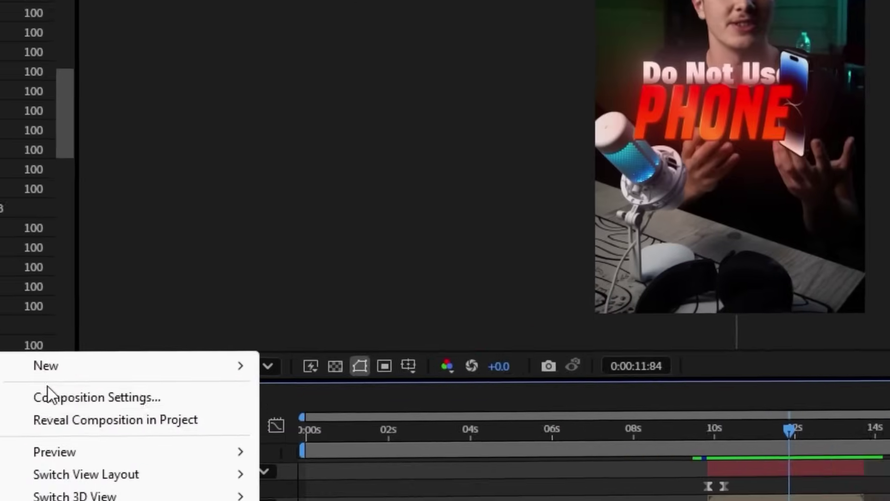
Add a new adjustment layer to the main composition and apply the Shatter effect to it
mouse_move(258, 221)
click(597, 360)
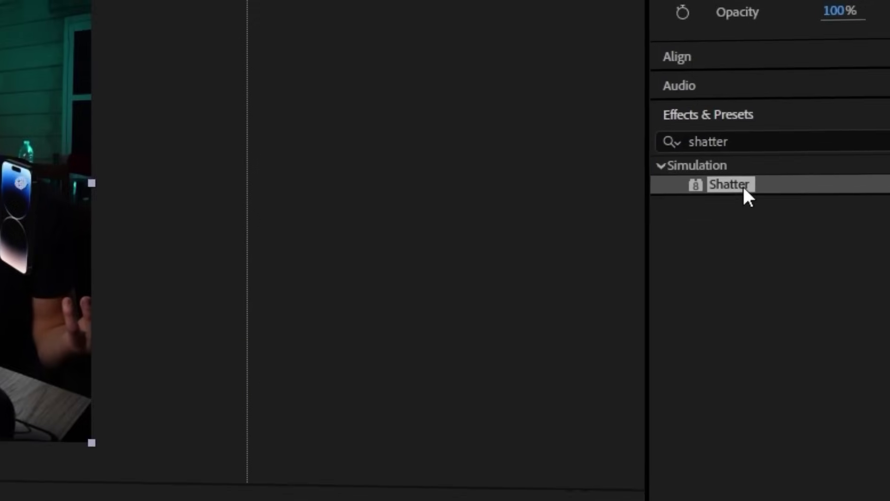
drag(743, 185, 280, 345)
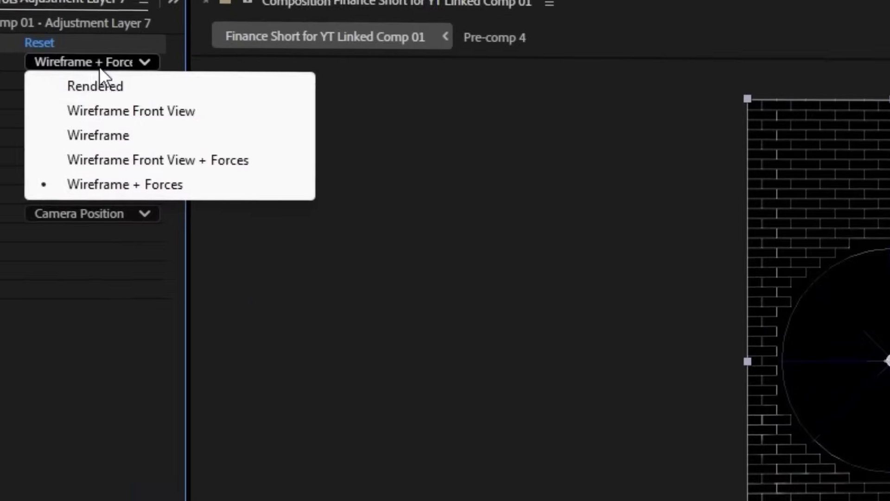
Set the Shatter effect's view to Rendered and its shape pattern to Glass
click(244, 115)
click(18, 115)
click(296, 135)
click(260, 293)
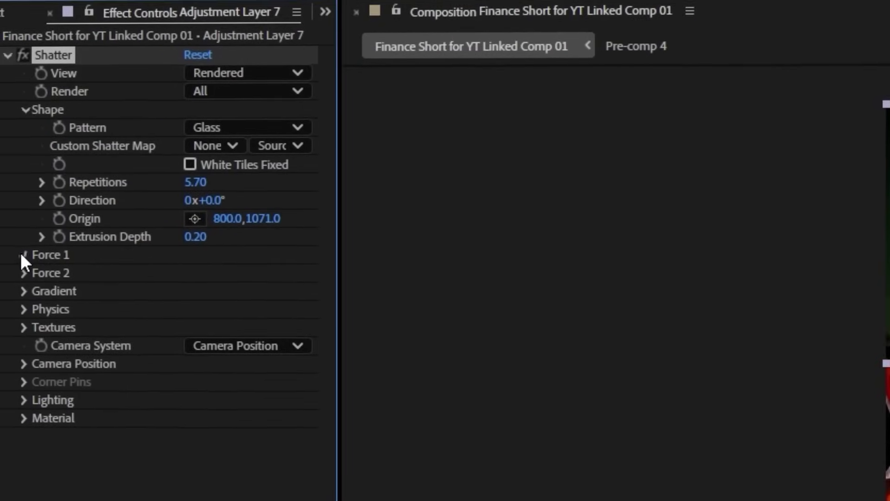
Expand the Shatter effect's Force 1 settings and set Gravity to 0 in its Physics settings
click(22, 254)
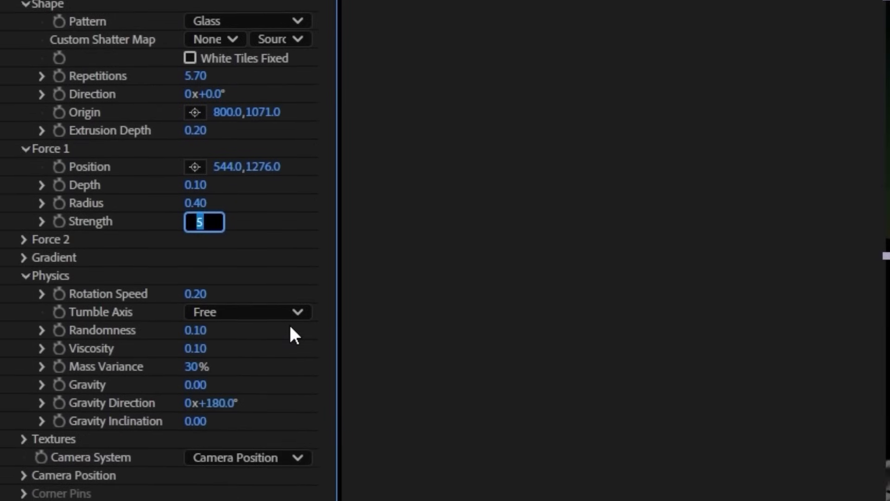
text(3)
key(Return)
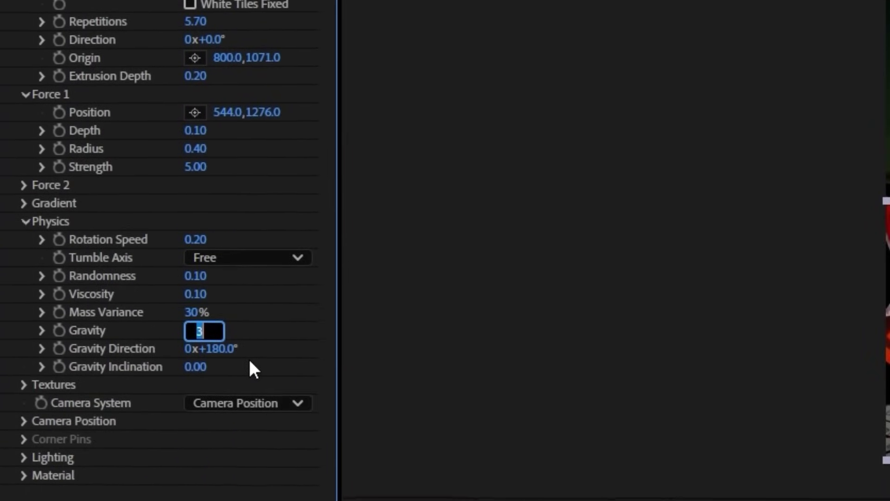
text(0)
key(Return)
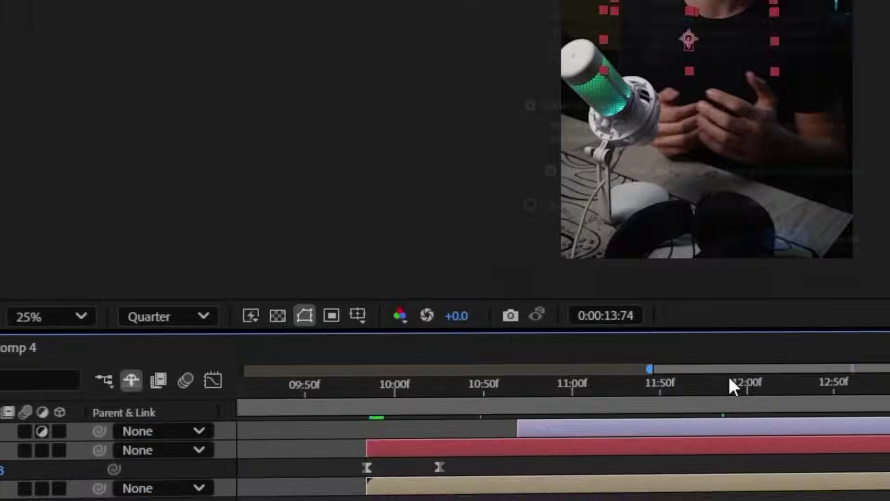
Pre-compose the Shatter adjustment layer together with the phone pre-comp and open the effect's Viscosity value for editing
key(ctrl+shift+c)
click(594, 416)
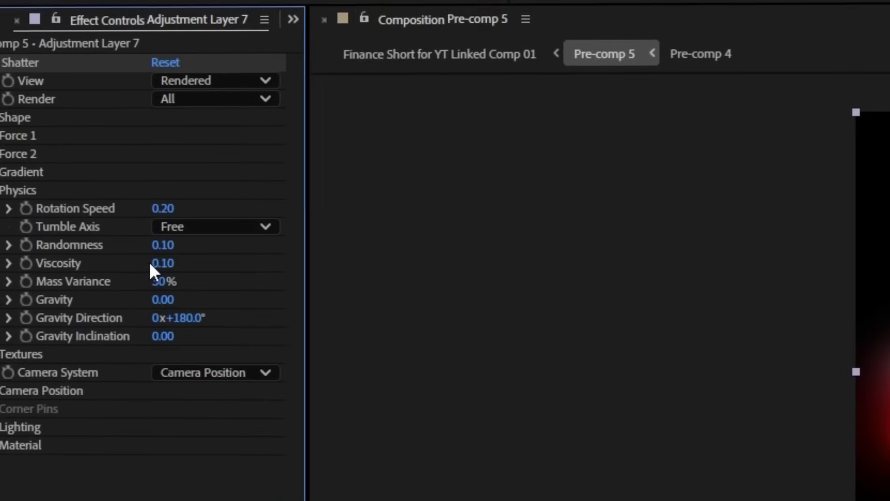
click(159, 262)
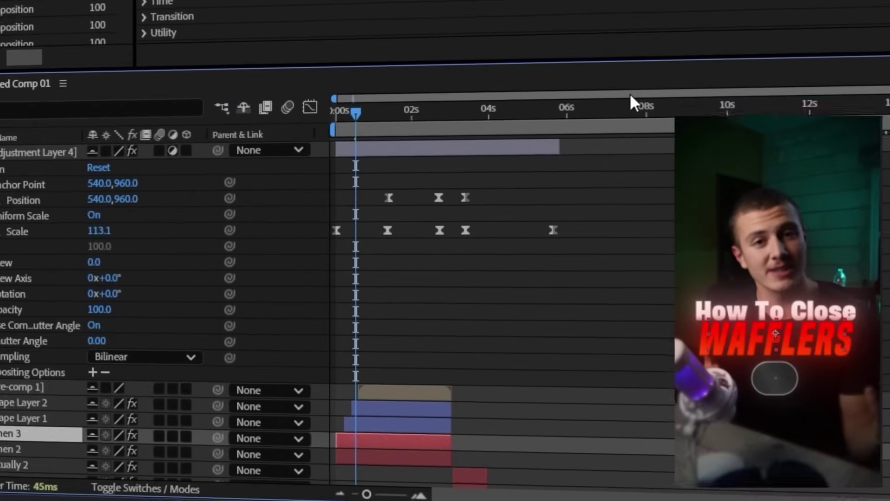
Move the copied red caption layer along the timeline so it starts at about 14 seconds
click(700, 104)
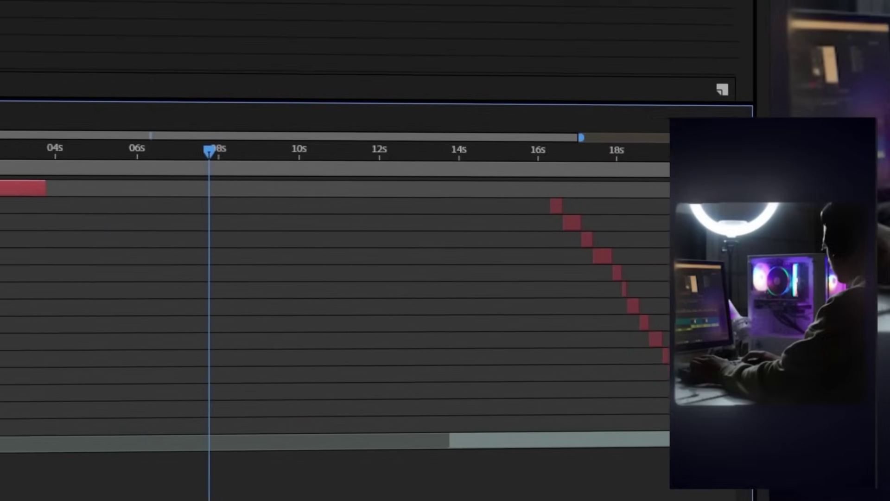
drag(23, 188, 459, 195)
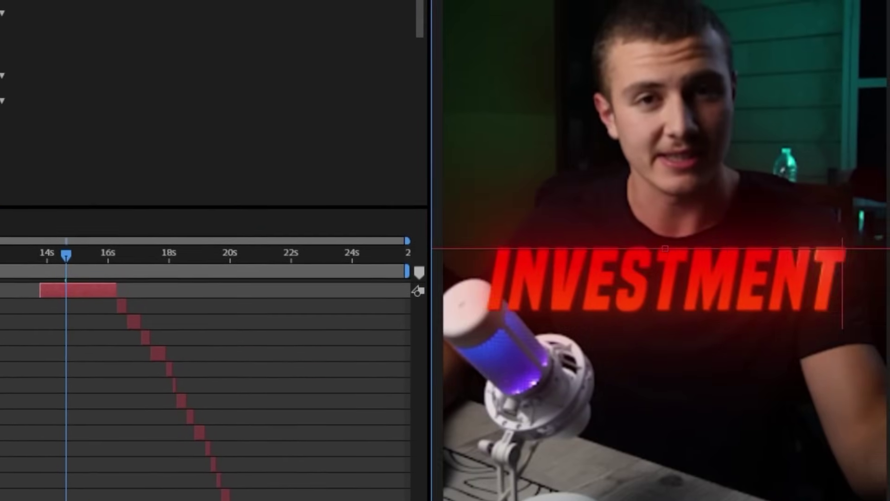
Create a shape layer, draw a square below the INVESTMENTS caption and fill it with colour 2C2C2C
right_click(44, 373)
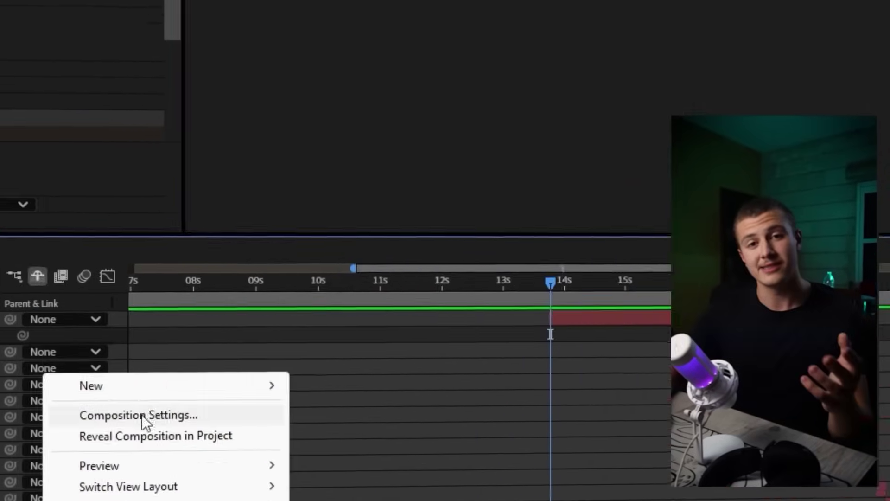
mouse_move(116, 386)
click(527, 318)
click(225, 13)
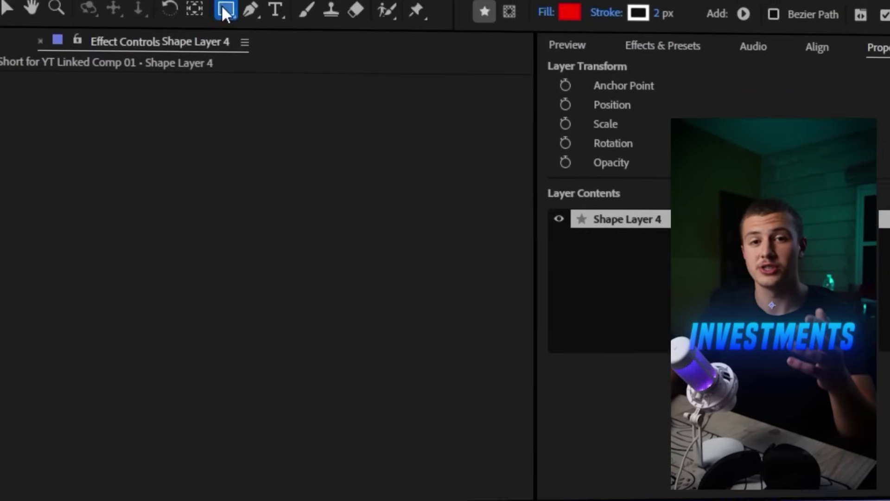
drag(688, 355, 770, 437)
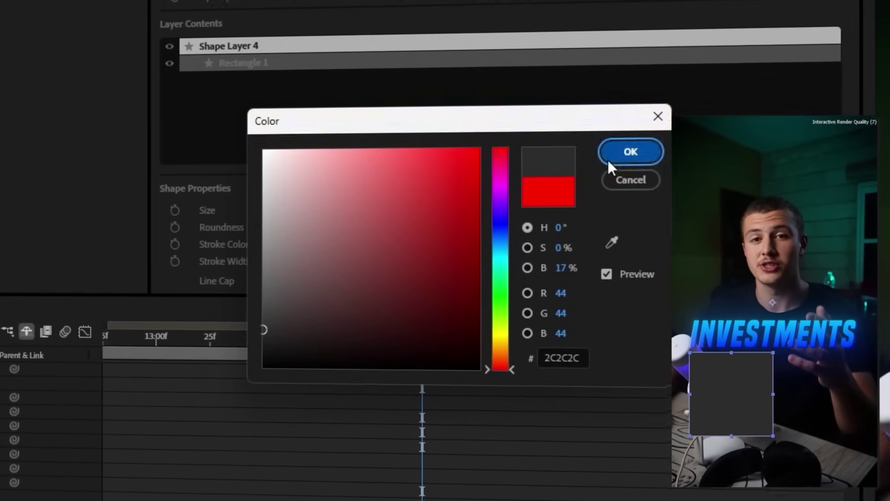
click(611, 160)
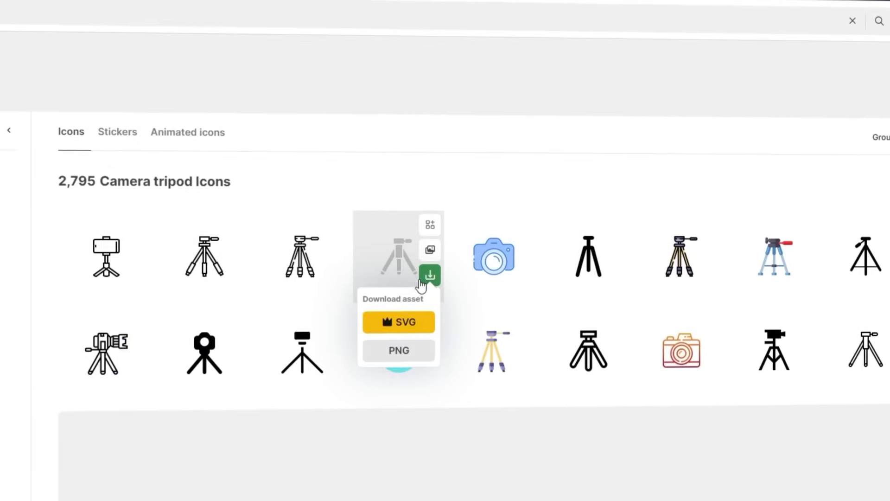
Download a camera tripod icon and bring the lamp and tripod icon files from the finance editing style folder into the project
click(410, 323)
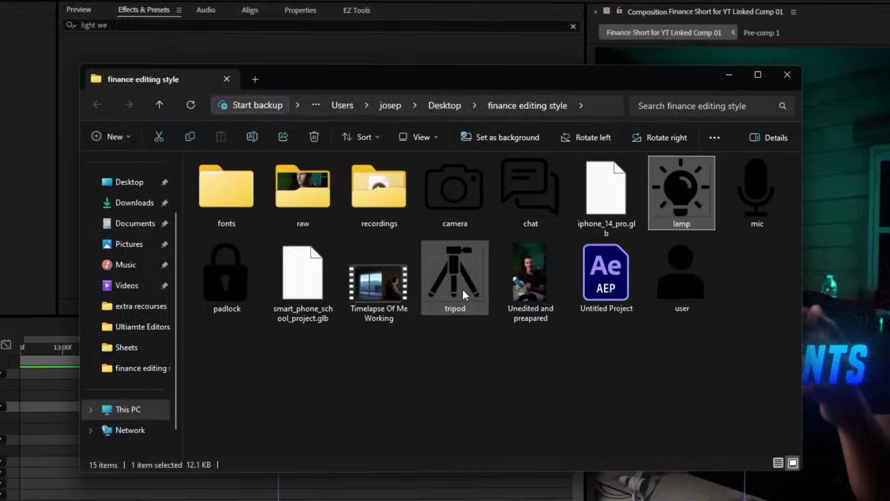
drag(463, 289, 488, 361)
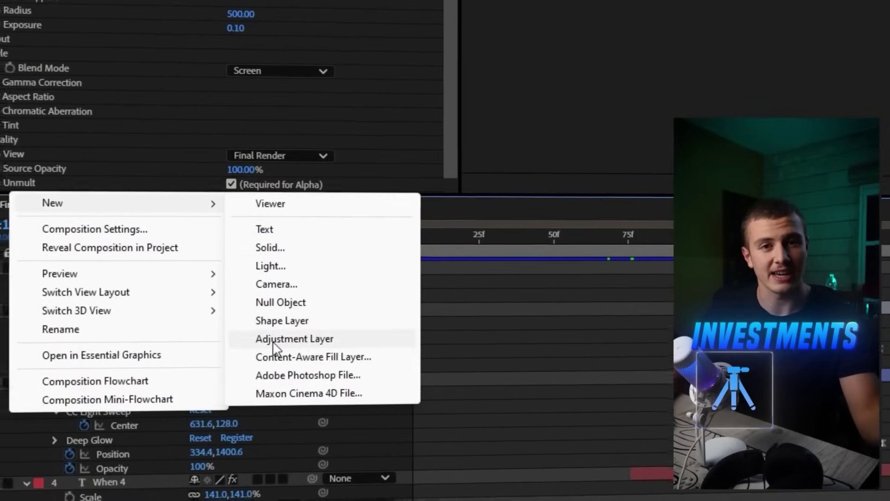
Add an adjustment layer with Deep Glow over the tripod icon and pre-compose the two layers as Pre-comp 6
click(325, 339)
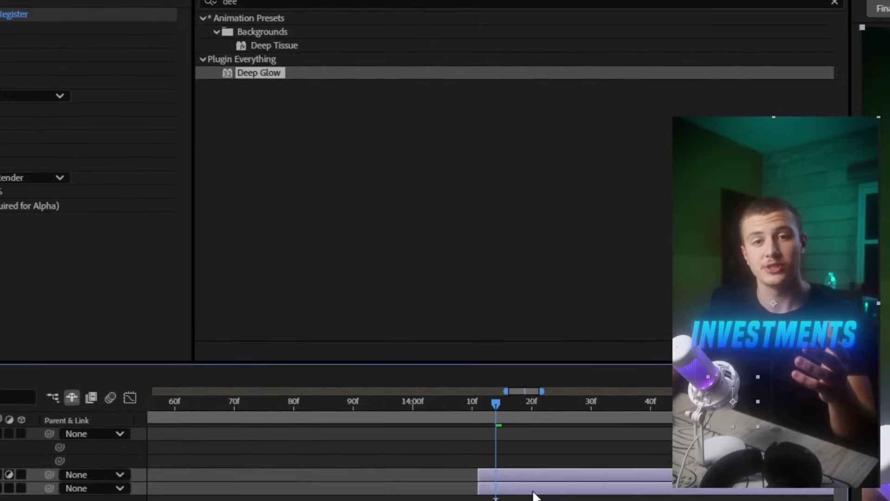
key(ctrl+shift+c)
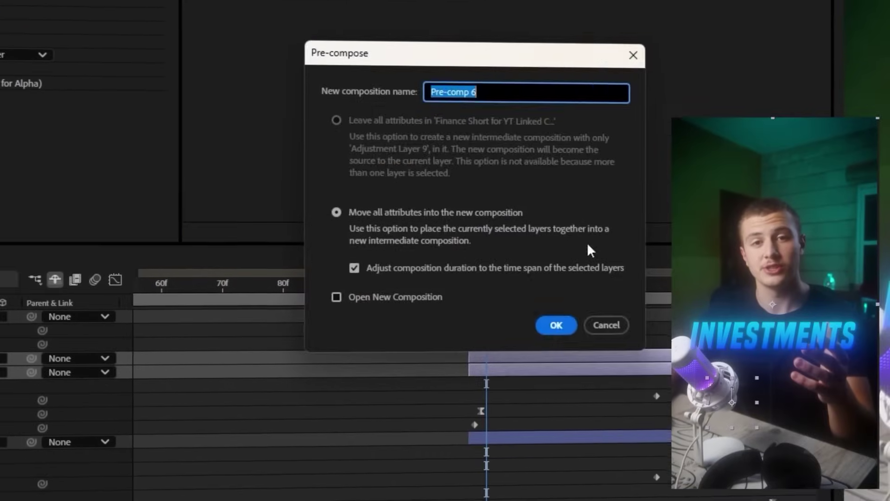
key(Return)
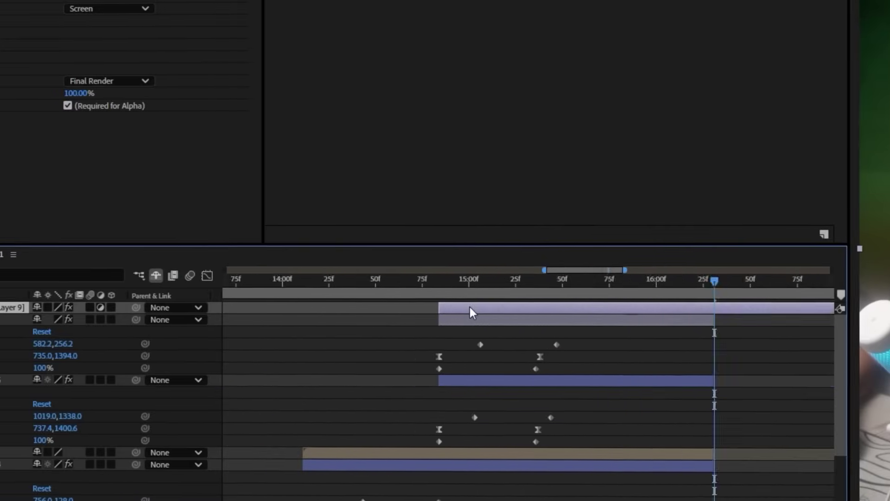
Pre-compose the lamp icon with its adjustment layer and scrub through the icon box animation
key(ctrl+shift+c)
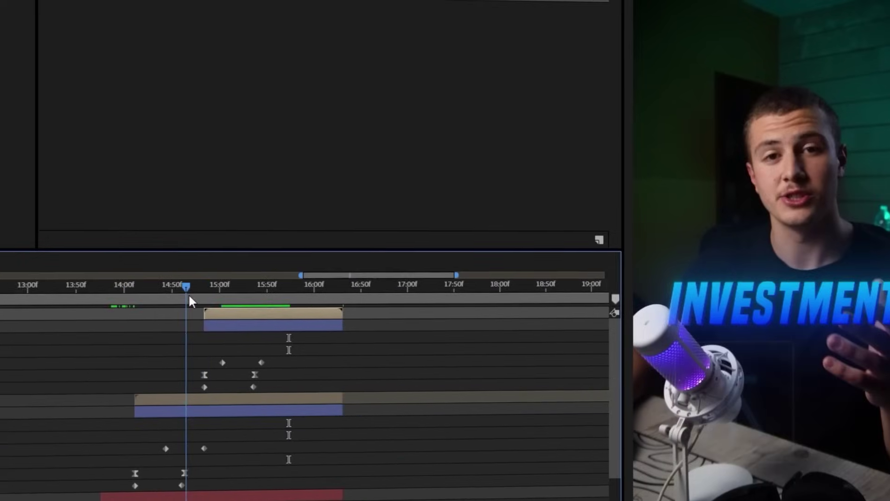
drag(188, 294, 265, 285)
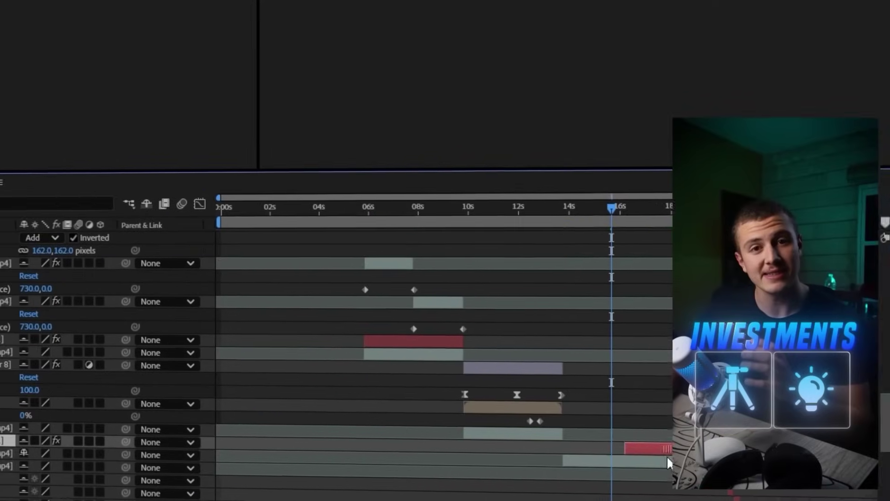
Create a shape layer with a circle and set its fill colour to white
right_click(123, 255)
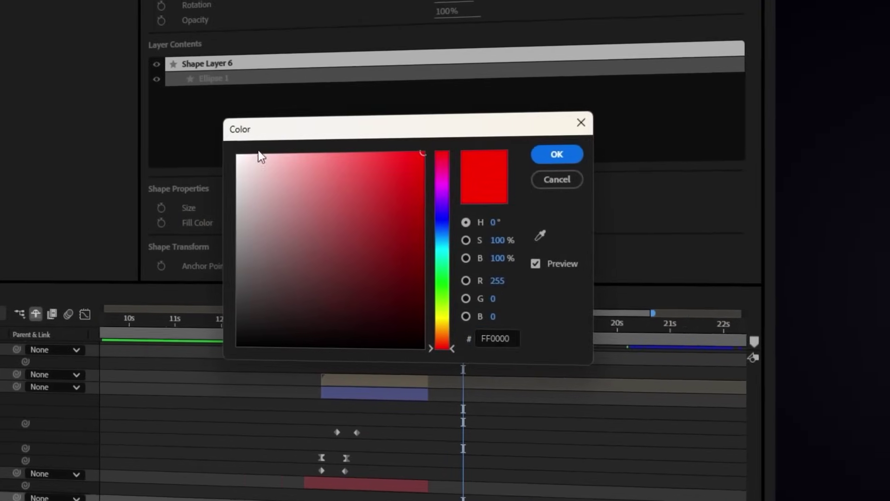
click(260, 156)
click(557, 154)
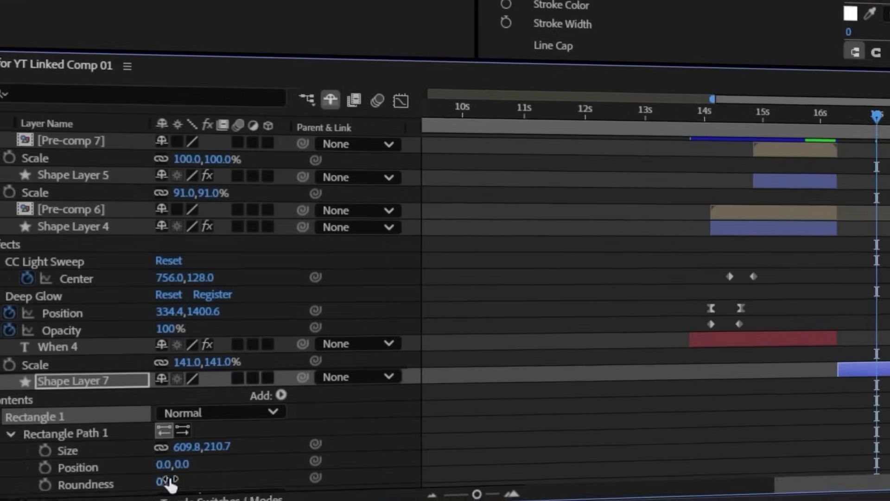
Round the corners of the white rectangle on Shape Layer 7 and duplicate the shape
drag(169, 482, 188, 483)
key(ctrl+d)
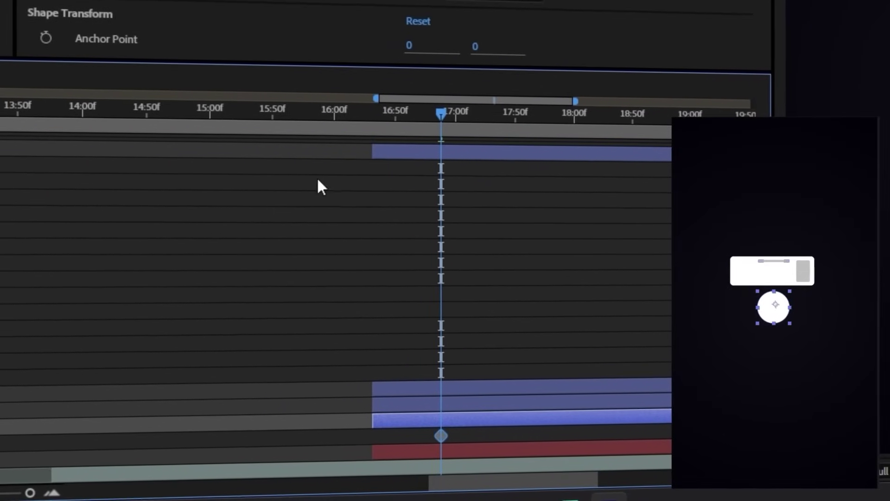
Set the circle's starting Scale on Shape Layer 6 to 0% and adjust the easing of its scale keyframes
text(0)
key(Return)
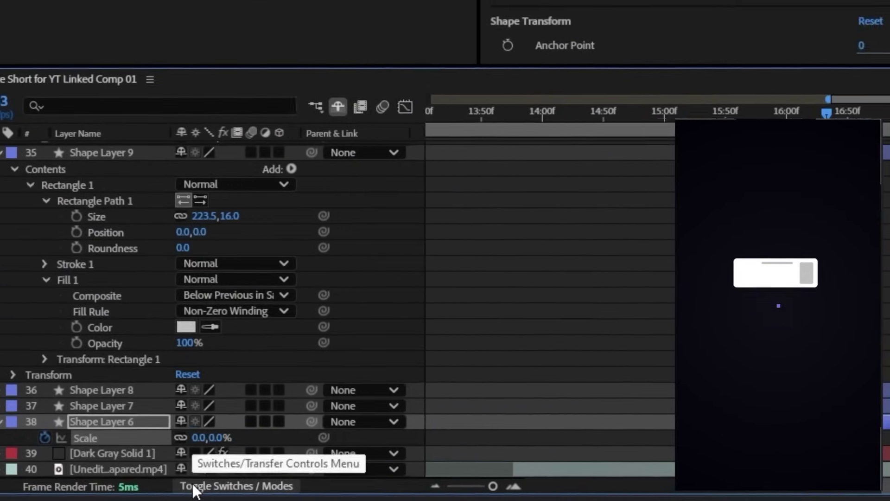
click(461, 105)
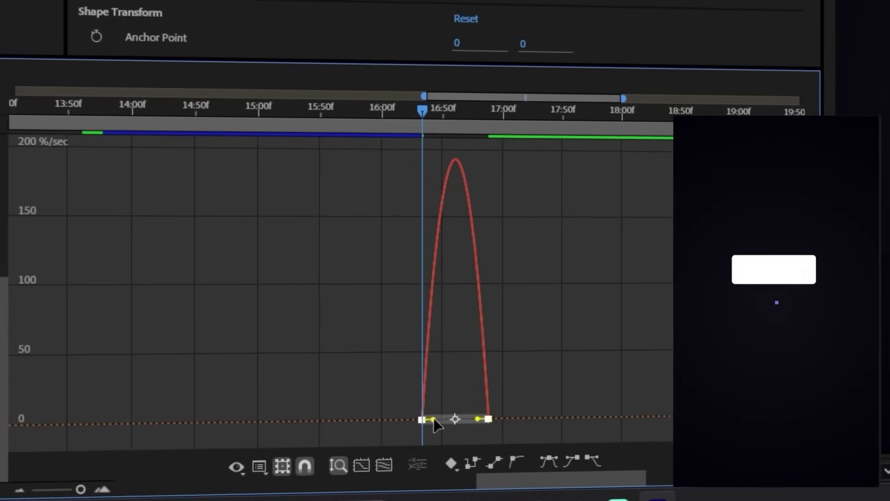
drag(434, 419, 447, 421)
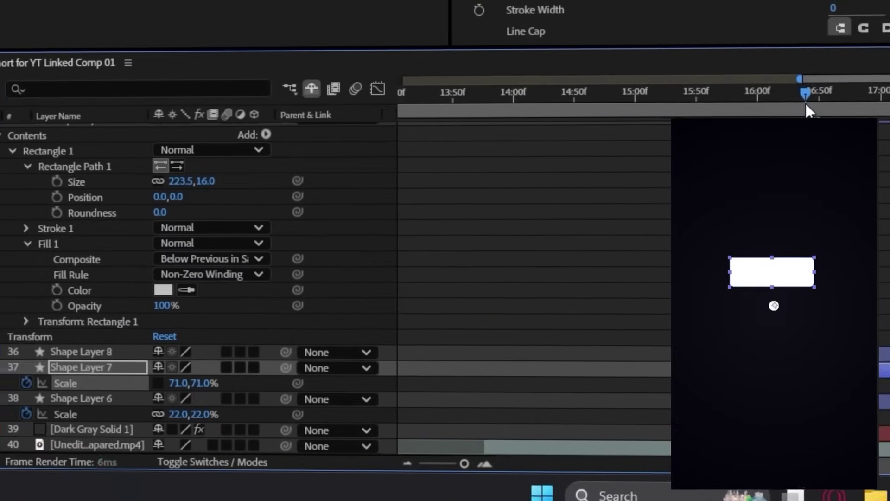
Set the starting vertical Scale of the white rectangle on Shape Layer 7 to 0% and ease its scale keyframes
click(292, 377)
text(0)
key(Return)
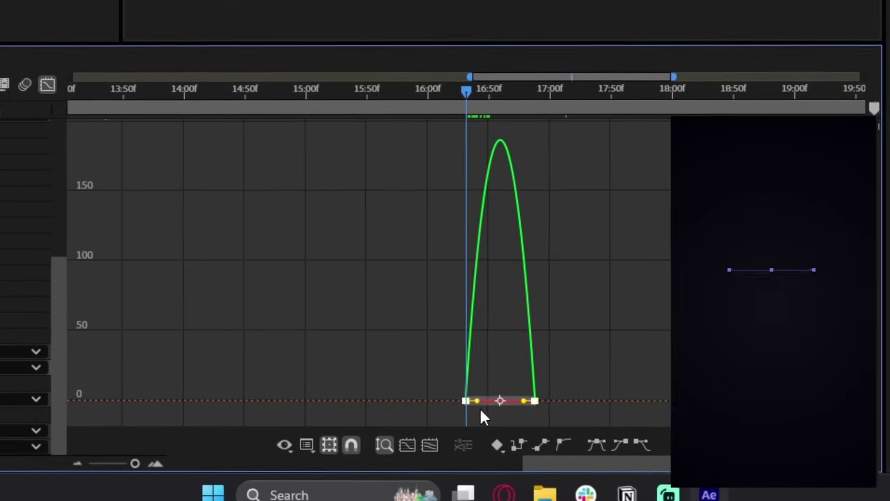
drag(481, 413, 458, 398)
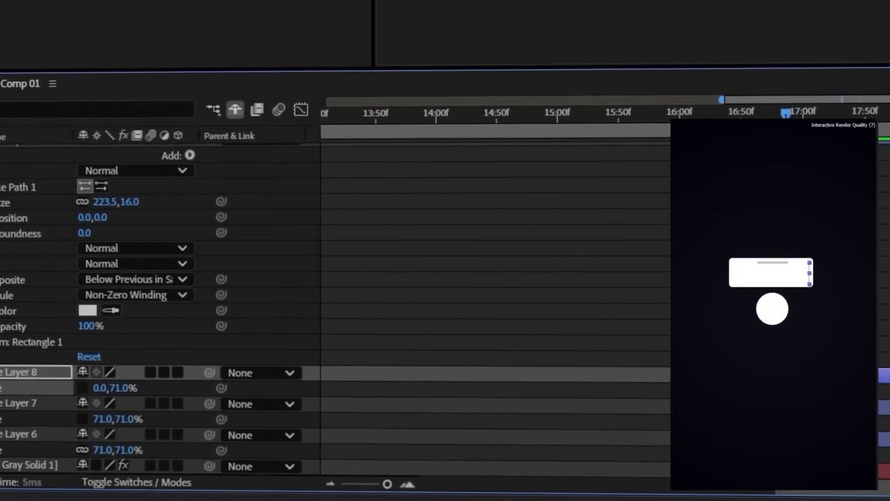
Set the horizontal Scale of the grey block on Shape Layer 8 to 71% and shape its speed curve
click(99, 388)
text(71)
key(Return)
key(shift+F3)
drag(547, 418, 515, 420)
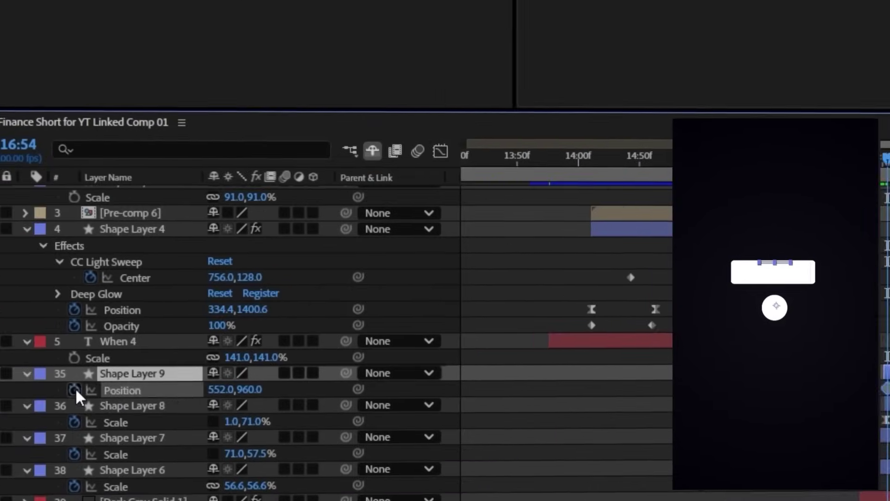
Shift the Position of the thin grey bar on Shape Layer 9 for its keyframed animation
drag(223, 390, 353, 377)
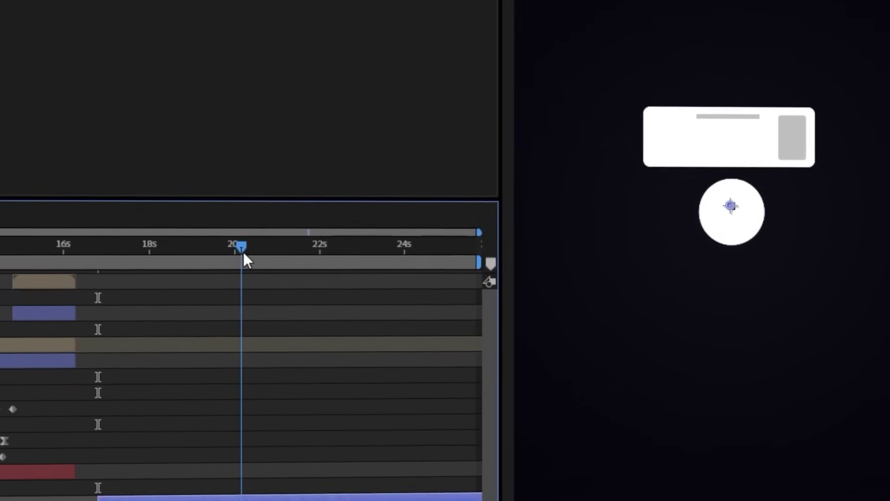
Trim the new shape layer to end at about 20.5 seconds and place a point of its outline with the Pen tool
key(ctrl+shift+d)
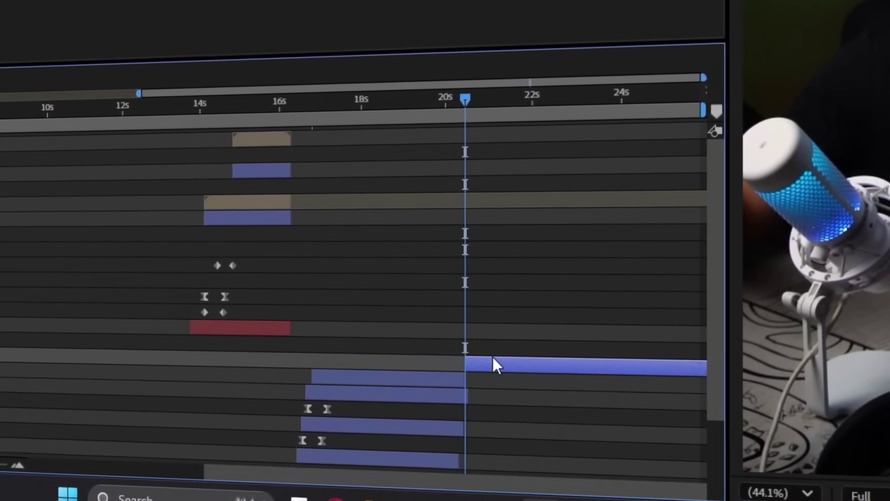
key(Delete)
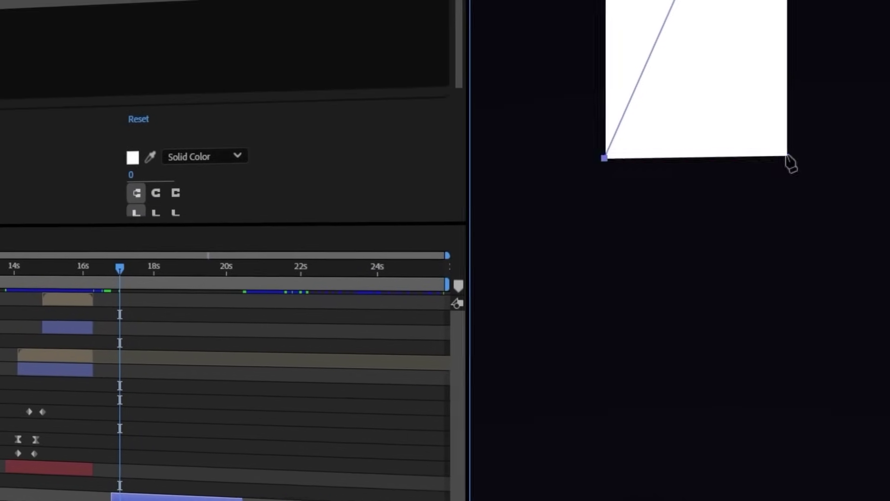
click(703, 116)
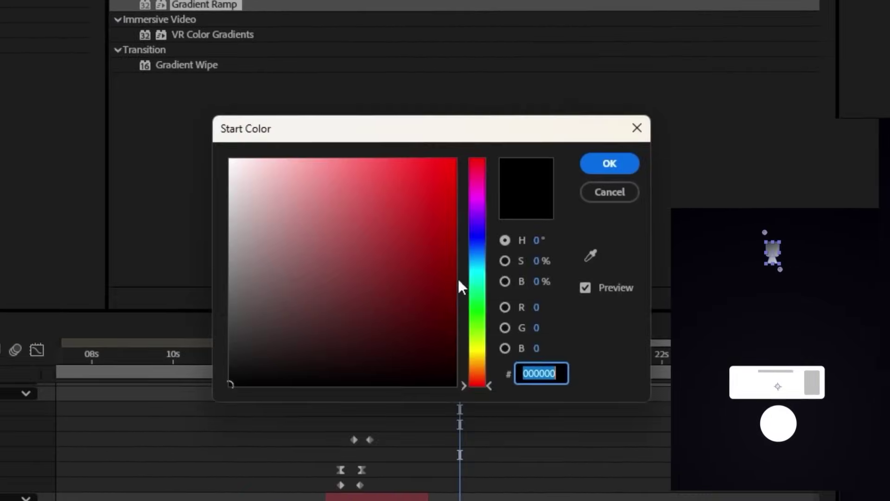
Set the Gradient Ramp's Start Color on the new shape to cyan and choose its End Color
click(479, 266)
click(605, 163)
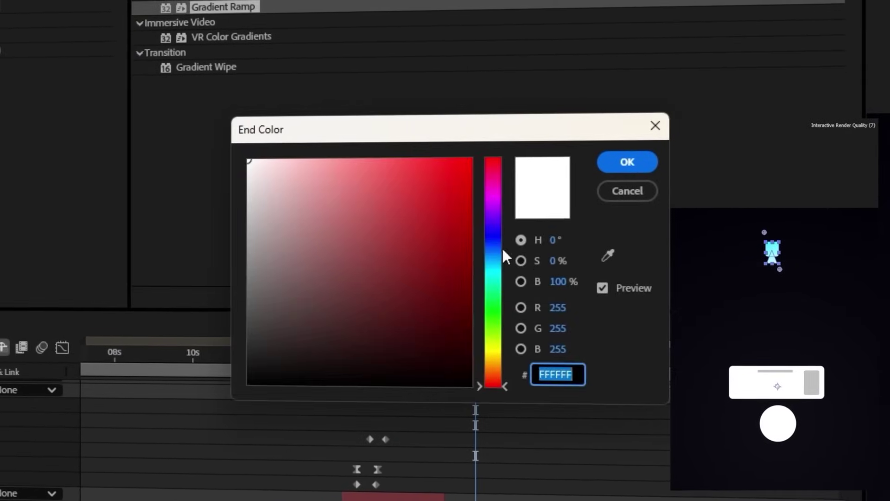
click(629, 160)
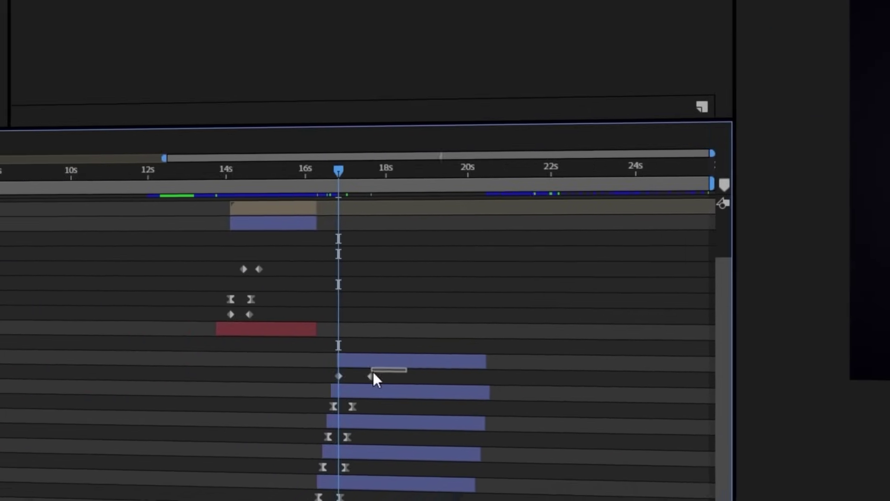
Shape the Position speed curves of the shape layers animating from about 16.8 and 17.8 seconds, easing the second one's end at about 71% influence
key(shift+F3)
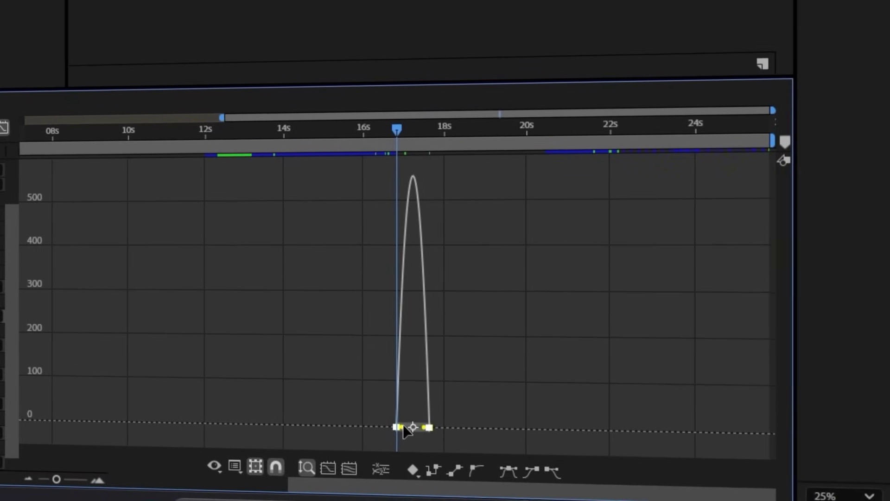
drag(403, 425, 408, 429)
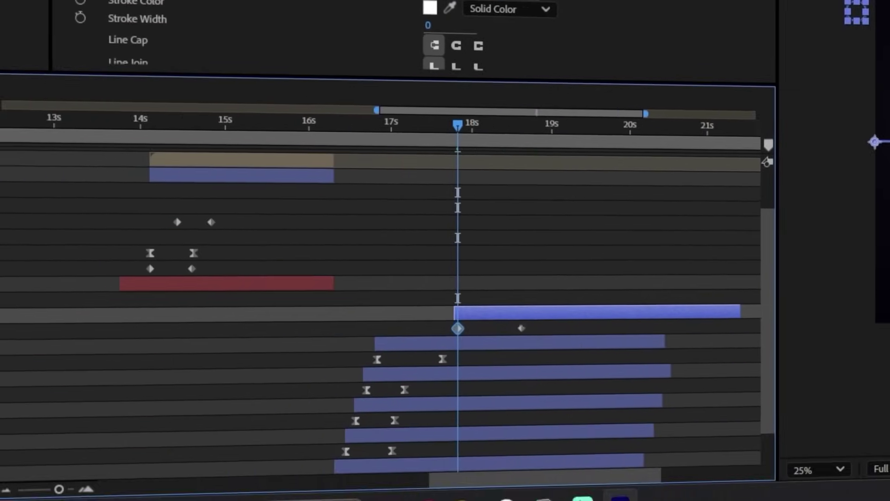
key(shift+F3)
drag(116, 500, 123, 500)
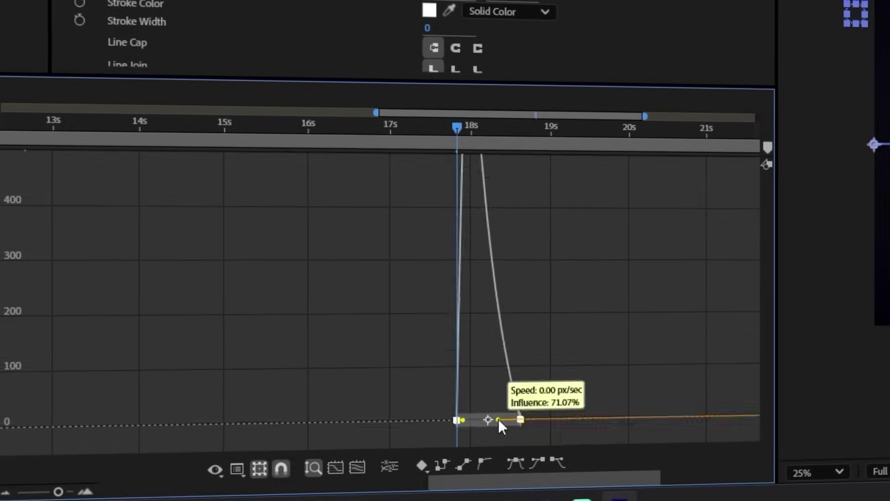
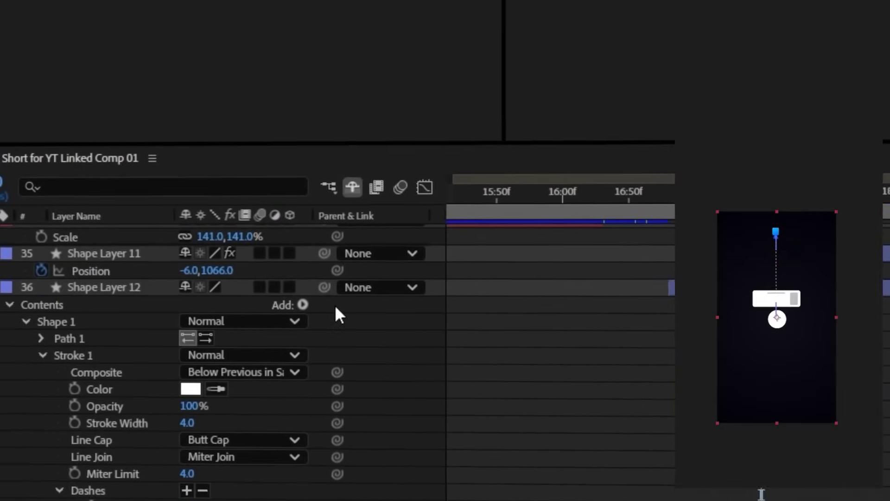
Add Trim Paths to the dashed line on Shape Layer 12 and keyframe its trim from about 16.8 seconds
click(303, 305)
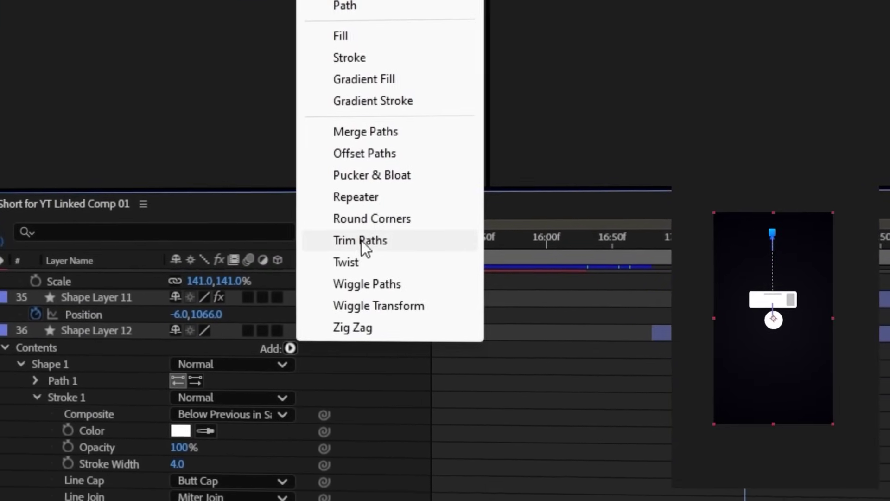
click(362, 244)
drag(258, 366, 116, 363)
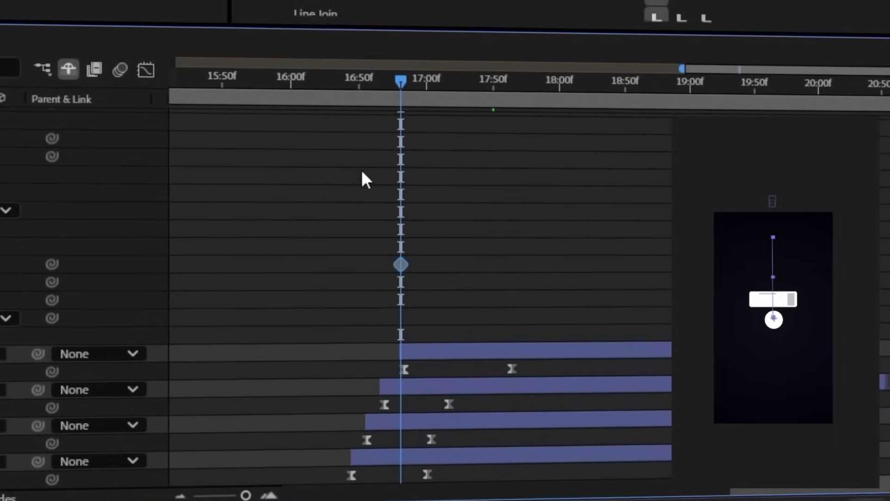
drag(392, 80, 442, 86)
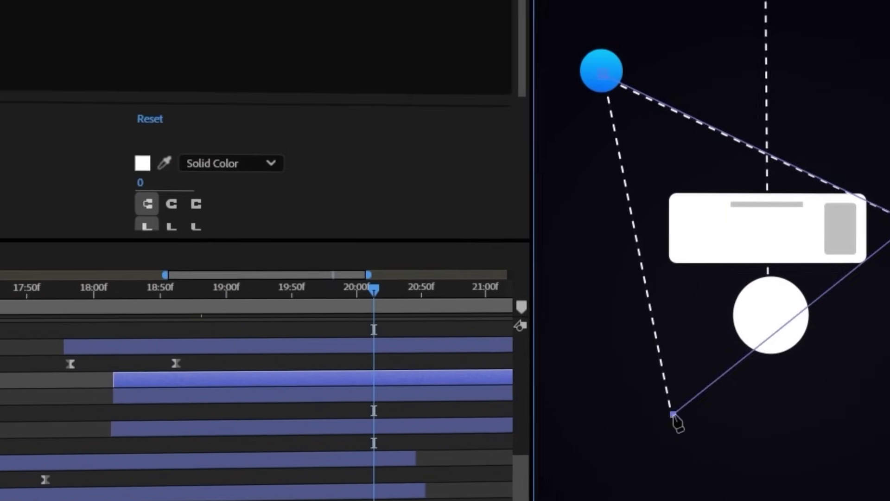
Complete the translucent triangle at the dashed line's lower end and reveal it with a Linear Wipe keyframed from about 18.2 seconds
click(674, 413)
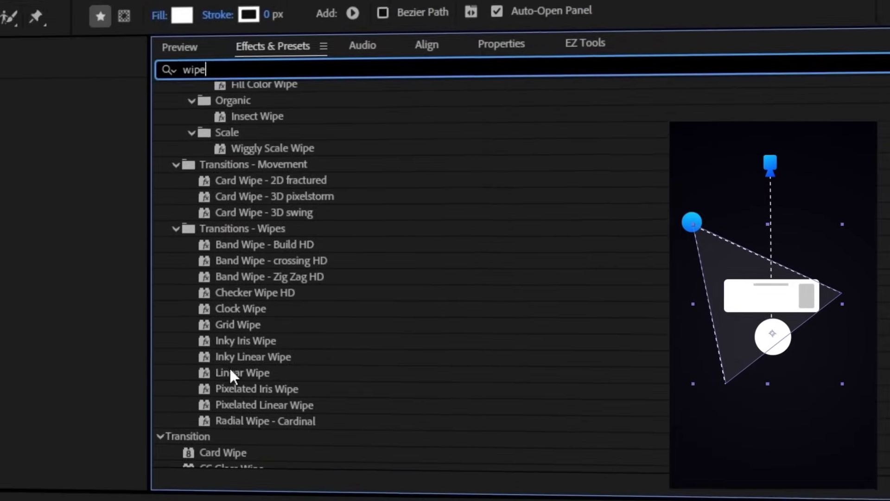
click(230, 372)
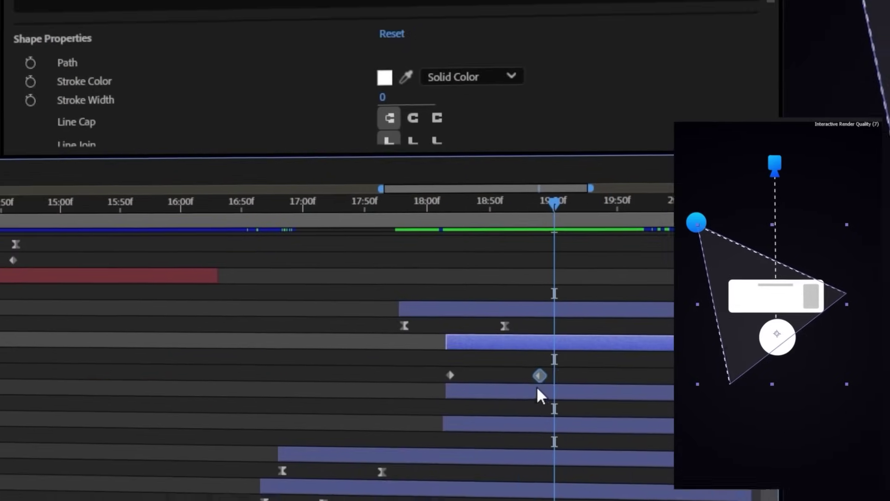
drag(538, 388, 553, 389)
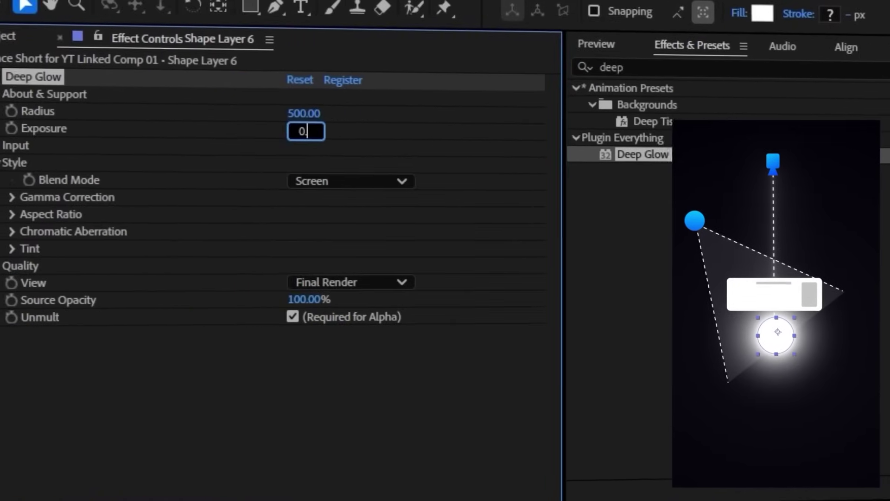
Set the Deep Glow Exposure of the white circle on Shape Layer 6 to 0.1
text(1)
key(Return)
click(11, 231)
click(328, 225)
text(1)
key(Return)
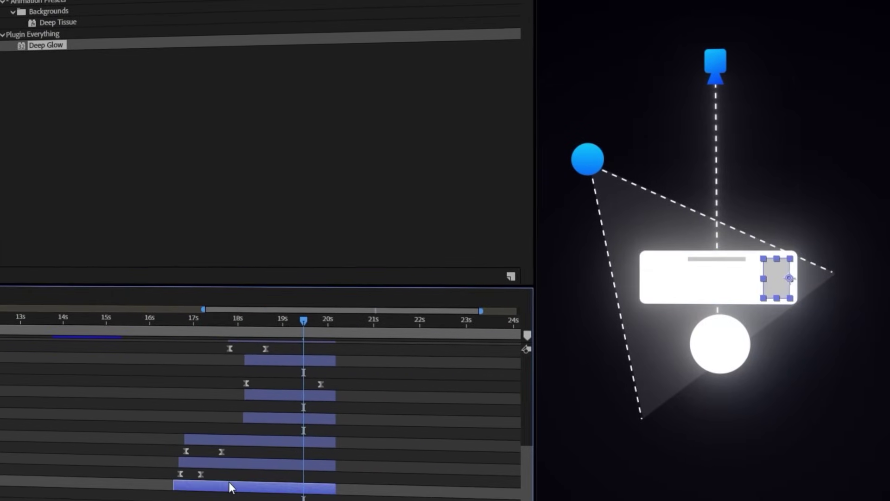
Apply Deep Glow to the remaining shape layers of the graphic, including the dashed lines
click(242, 438)
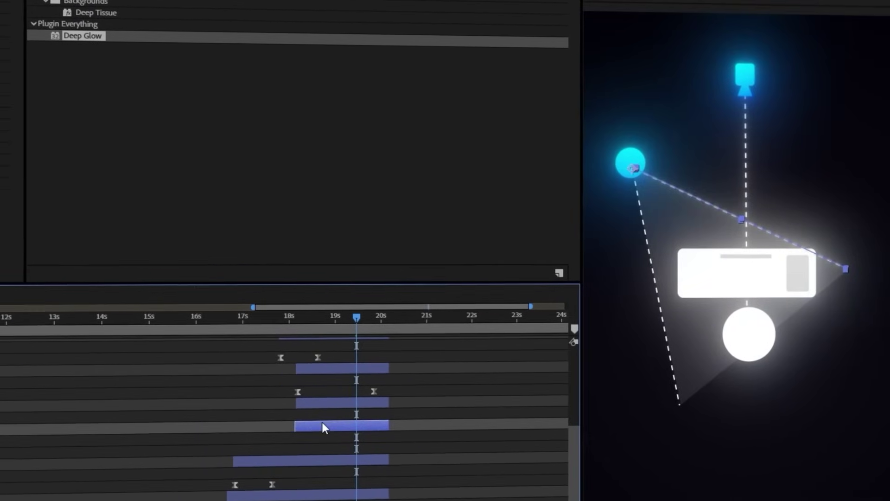
click(319, 370)
click(344, 402)
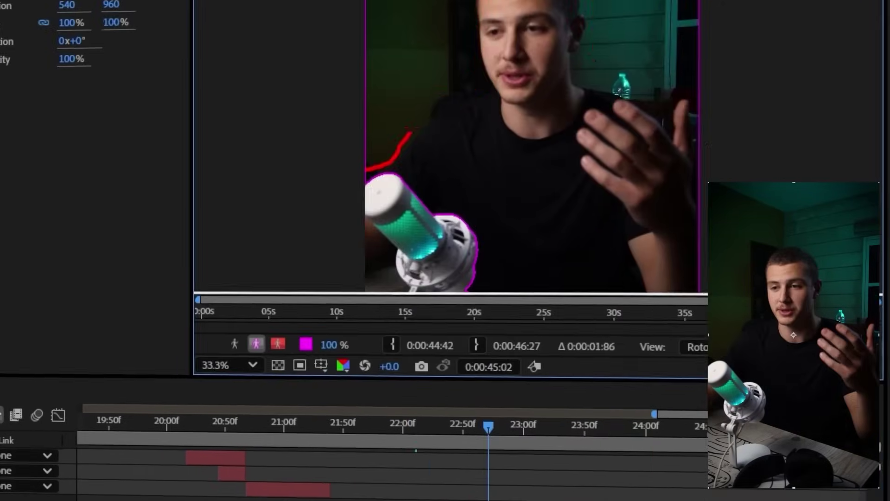
Check the Roto Brush outline around the speaker's head and the microphone
scroll(487, 124, up, 3)
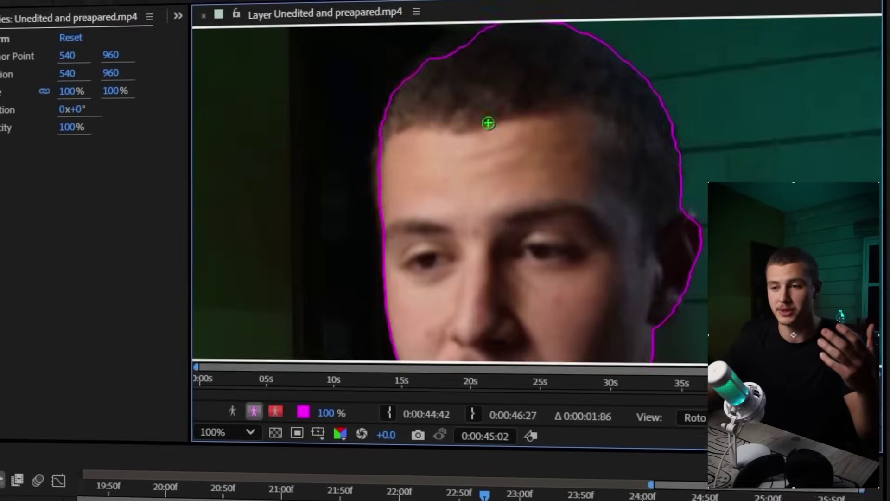
scroll(487, 123, down, 4)
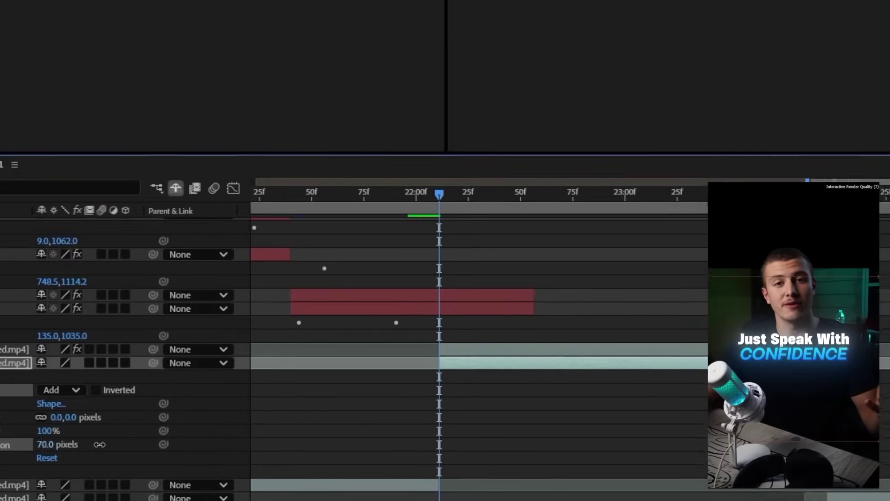
Keyframe the footage's Mask Expansion from a large value at about 22.1 seconds to 0 pixels at about 22.4 seconds
drag(99, 445, 241, 442)
drag(481, 185, 489, 187)
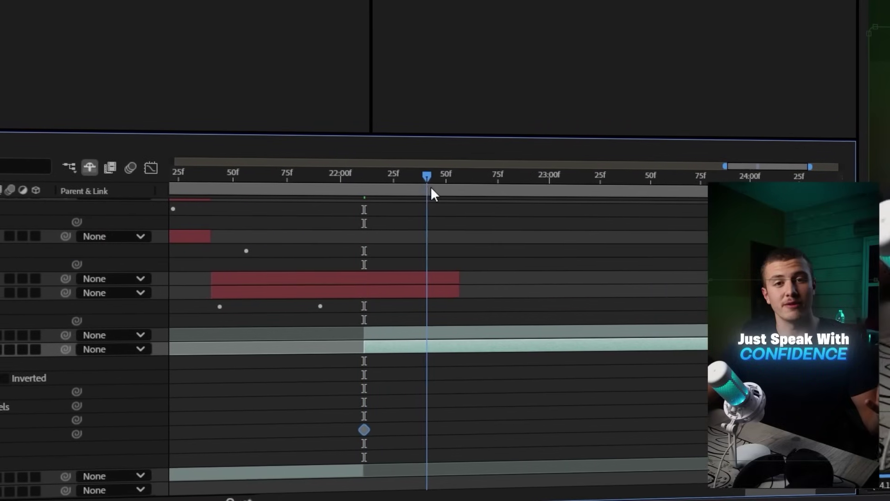
click(158, 428)
text(0)
key(Return)
Apply Easy Ease to the Mask Expansion keyframes and adjust their speed curve
key(F9)
key(shift+F3)
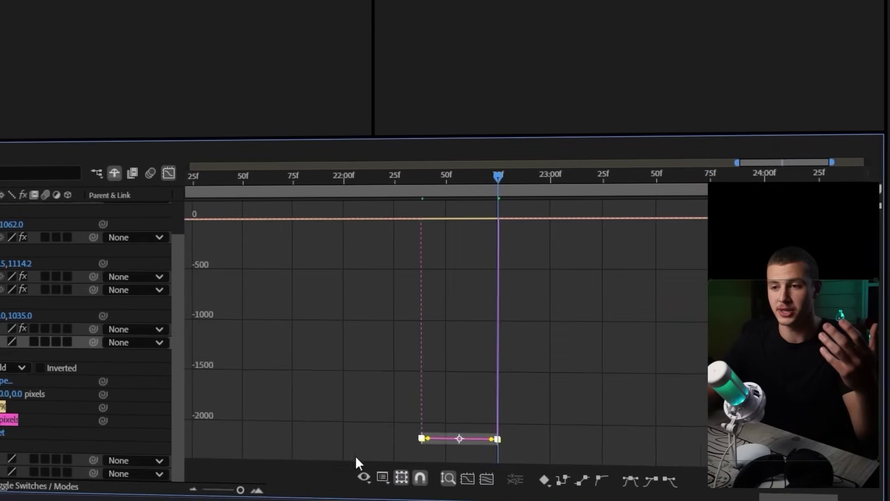
drag(589, 225, 598, 224)
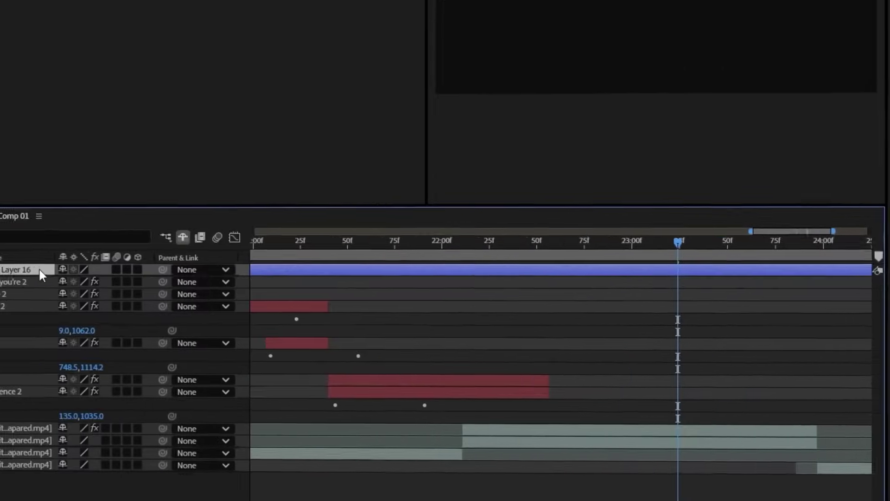
Move Shape Layer 16 down the stack below the caption layers and change the upper box's text to "Be Honest"
drag(40, 269, 157, 408)
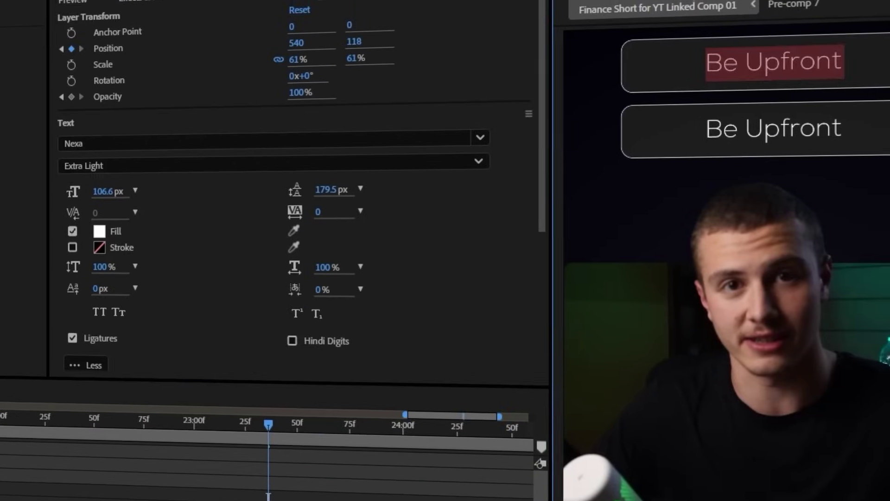
text(Be Honest)
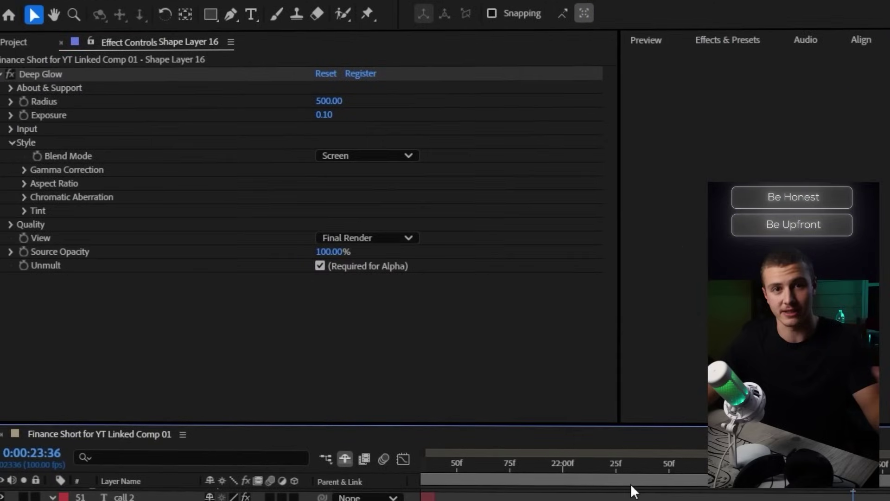
Create a new layer in the composition with the glowing text boxes
right_click(496, 477)
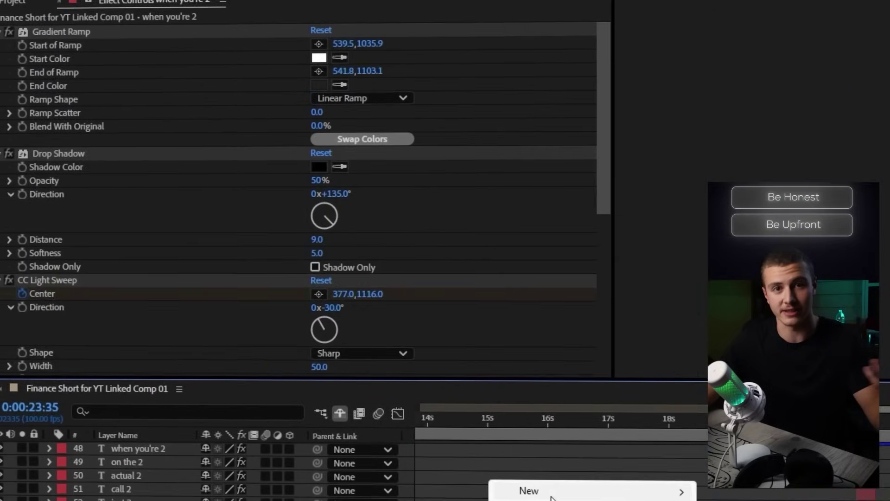
mouse_move(491, 310)
click(677, 400)
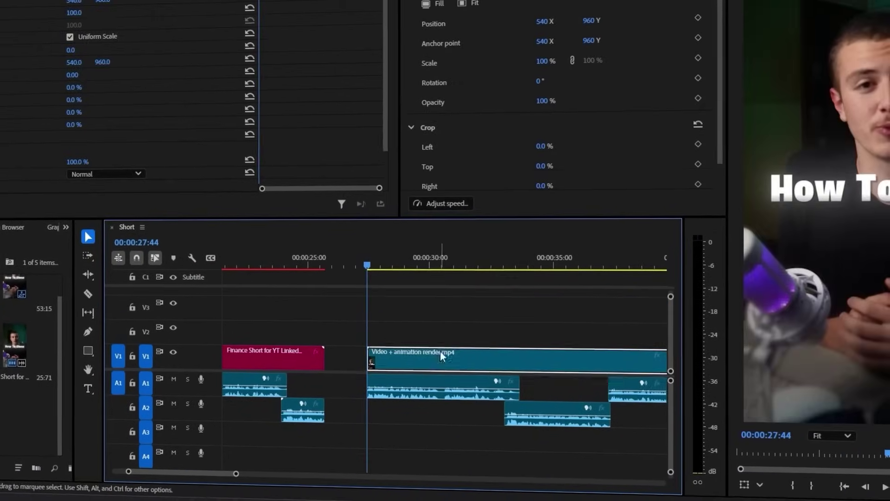
In Premiere Pro, place a sound effect on audio track A2 at the start of the Video + animation render clip
click(449, 324)
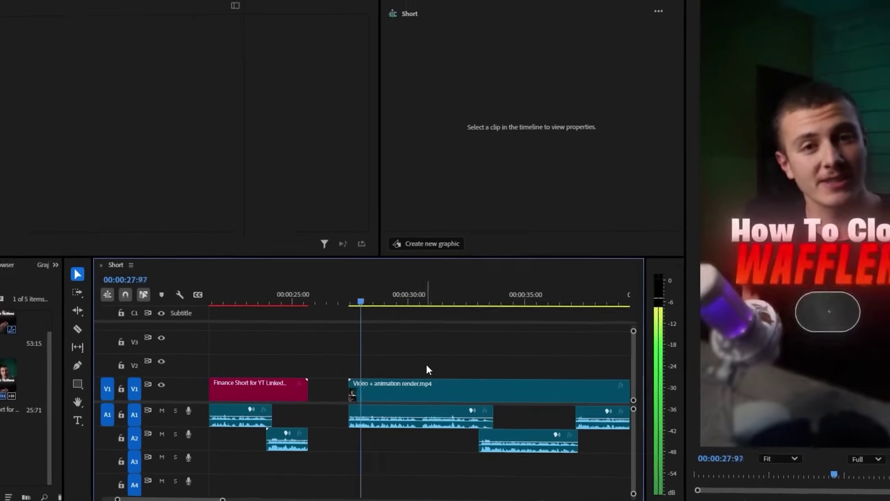
scroll(396, 400, down, 3)
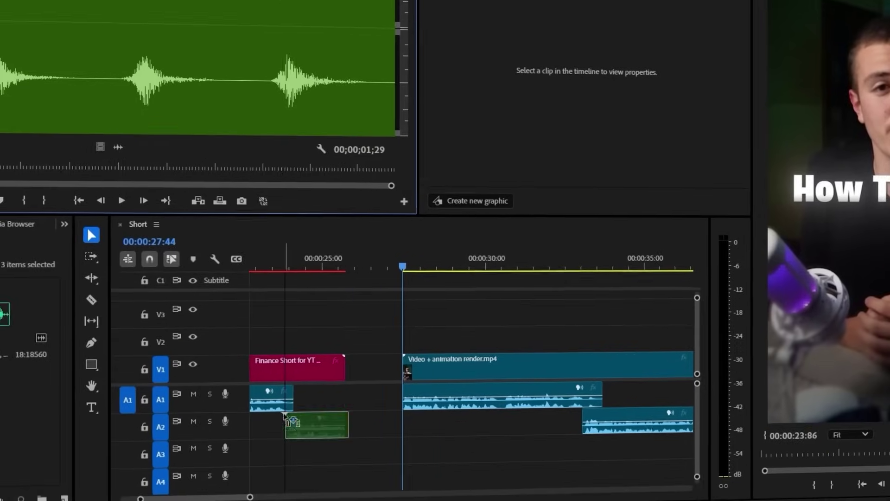
drag(318, 423, 438, 410)
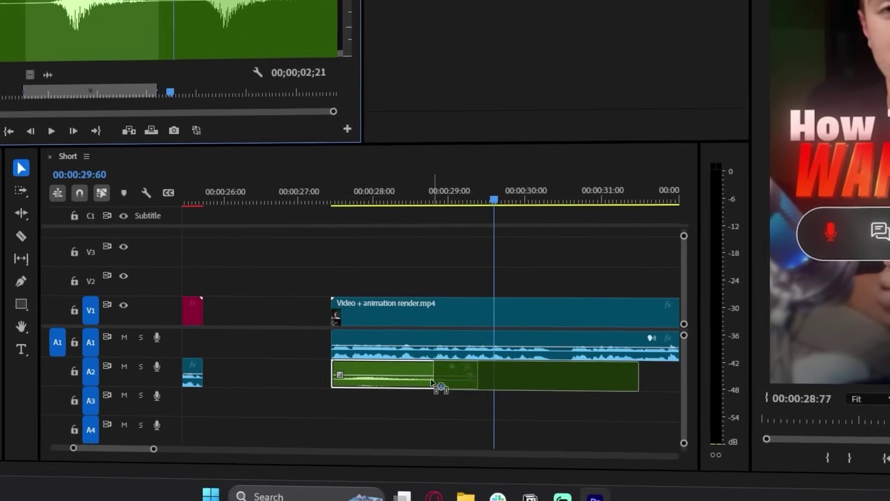
Place further sound effects on the A3 and A2 tracks, from about 29 seconds onward
drag(534, 419, 524, 437)
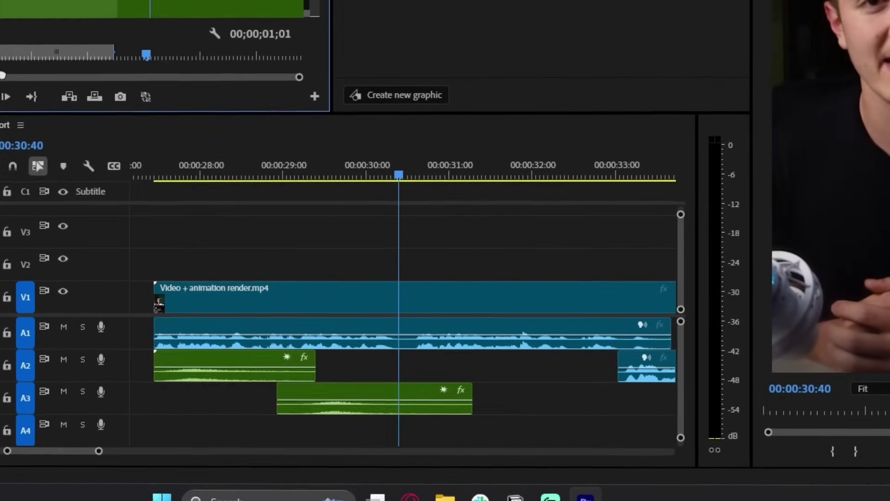
drag(394, 399, 387, 369)
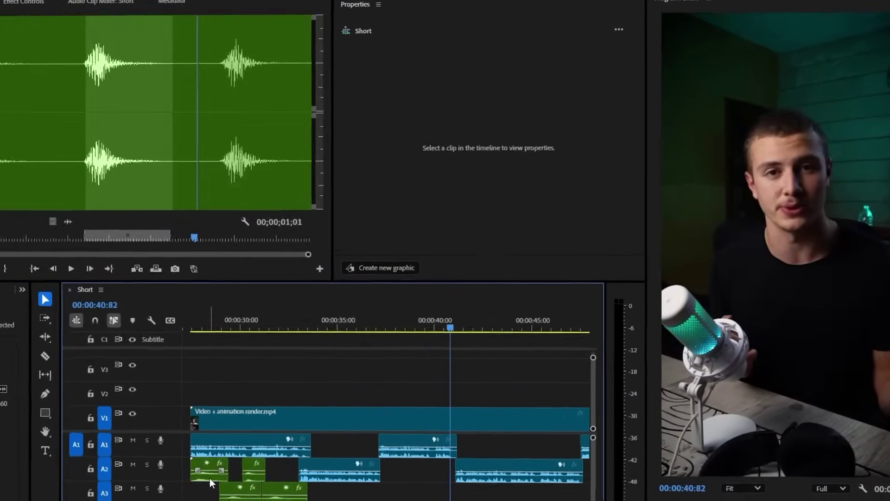
Copy existing sound effect clips from A2 and A3 to later transitions along the timeline
drag(210, 477, 378, 463)
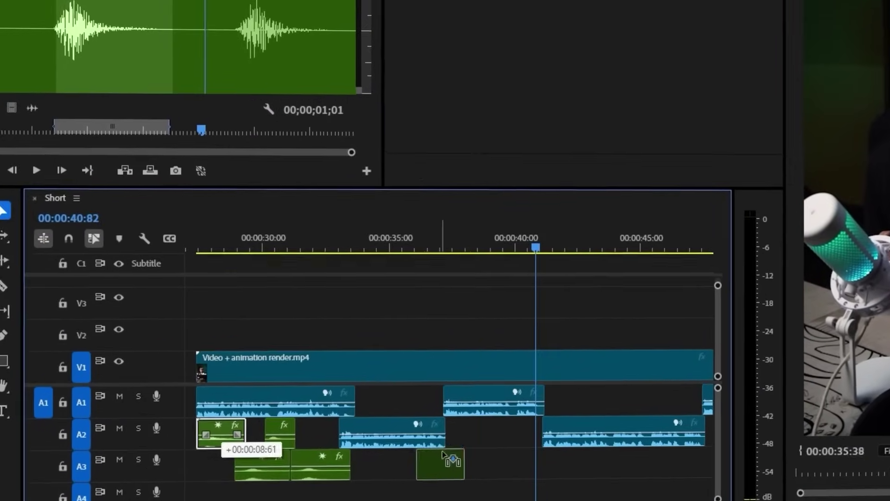
drag(444, 455, 483, 447)
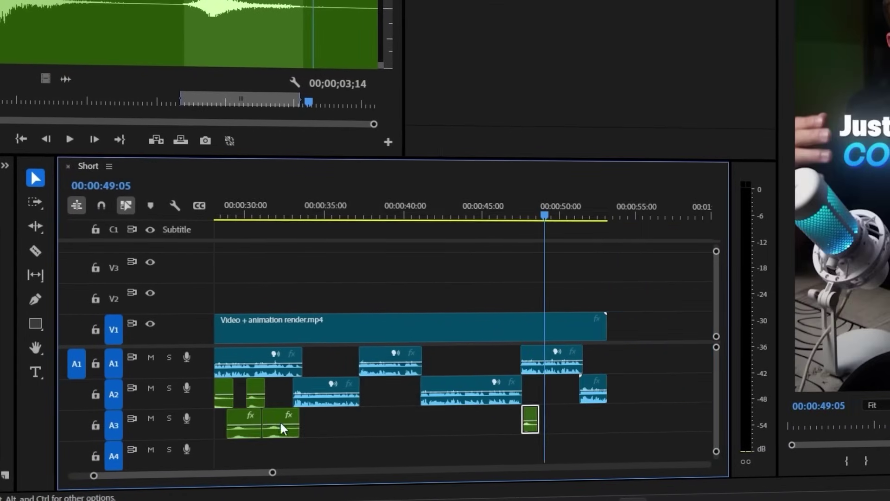
click(257, 466)
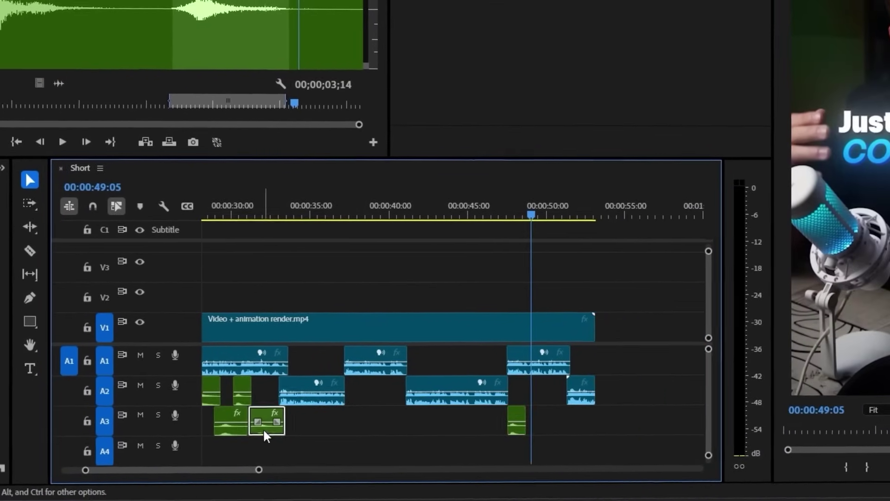
drag(265, 431, 516, 402)
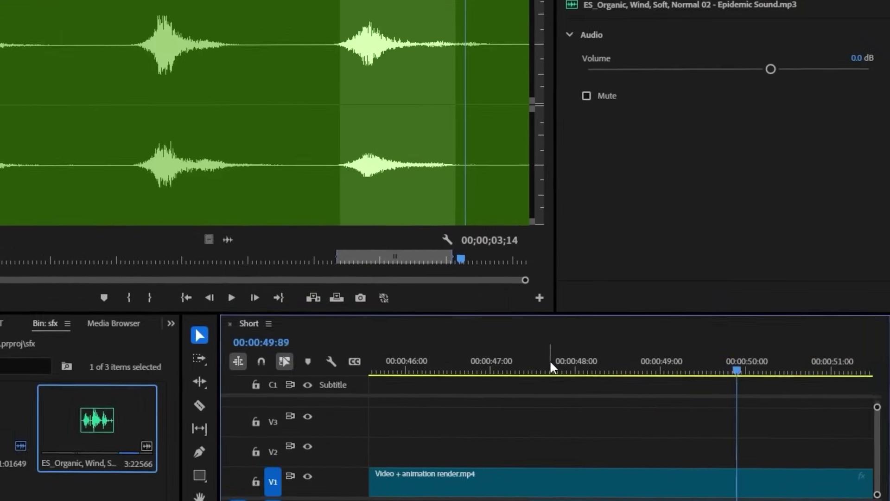